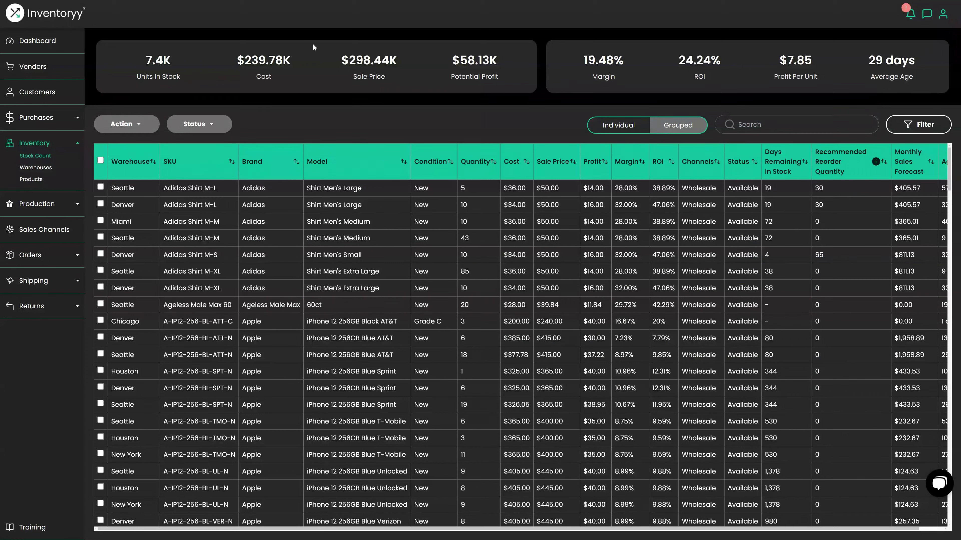
- Filter the stock count to 'allegra' products and expand the Orders menu
left_click(739, 126)
type("allegra")
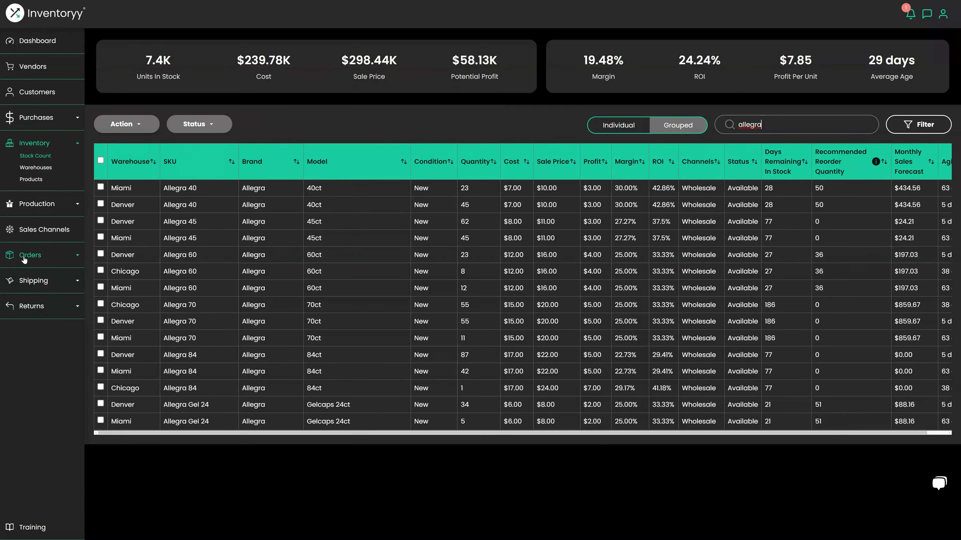
left_click(56, 255)
- Start order 52 and select the customer by name so their contact details and addresses auto-fill
left_click(36, 233)
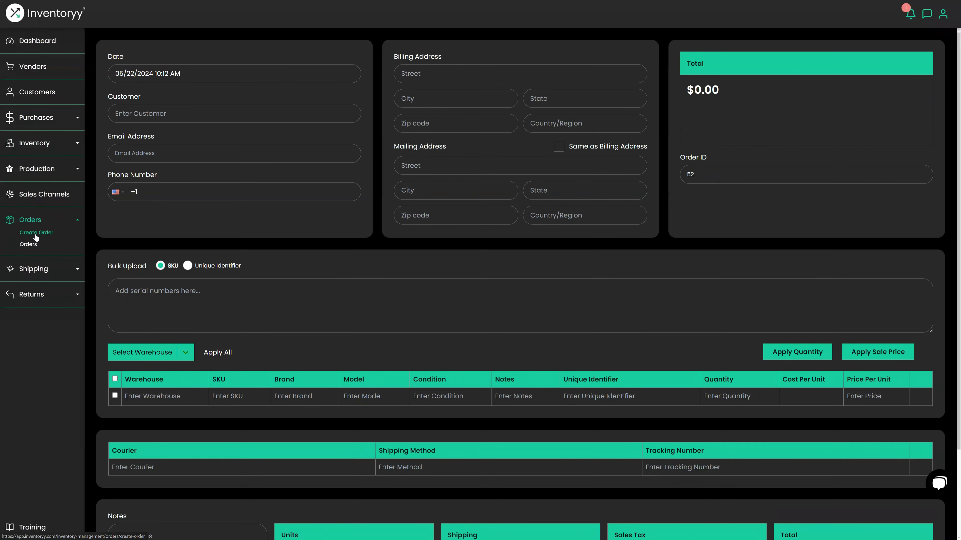
left_click(155, 107)
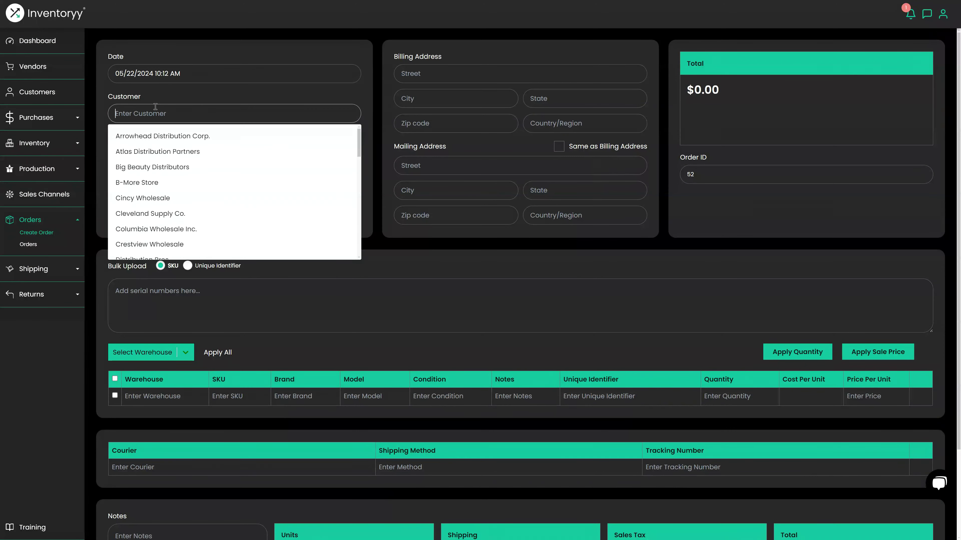
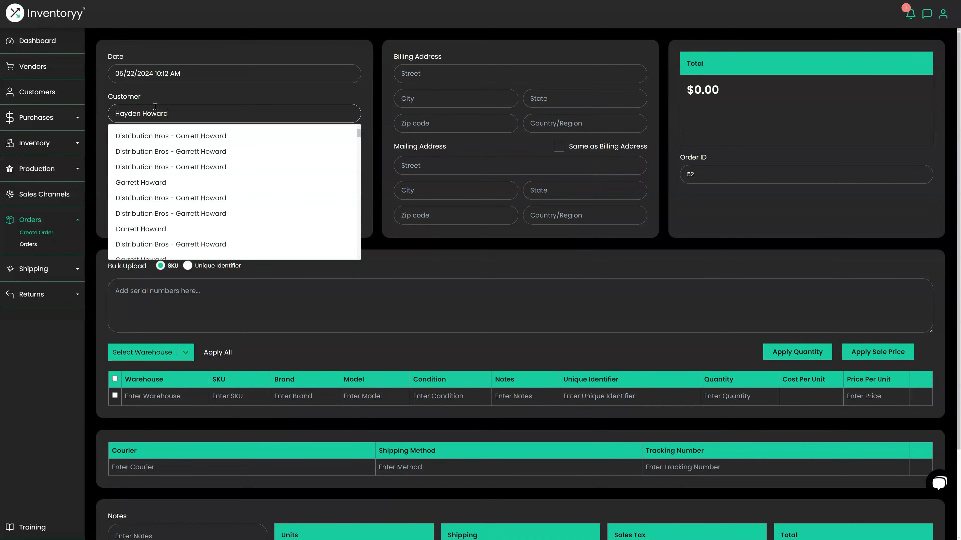
left_click(163, 135)
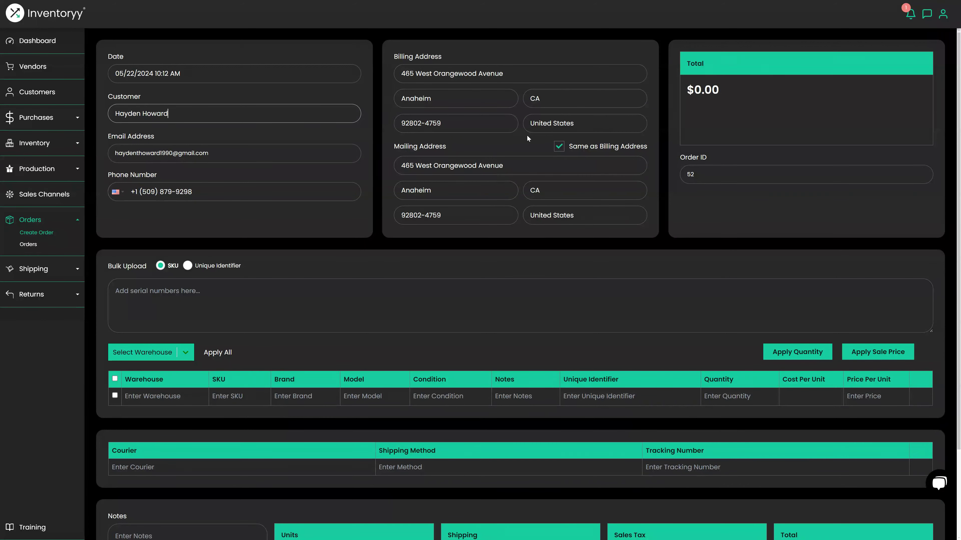
left_click_drag(106, 265, 144, 268)
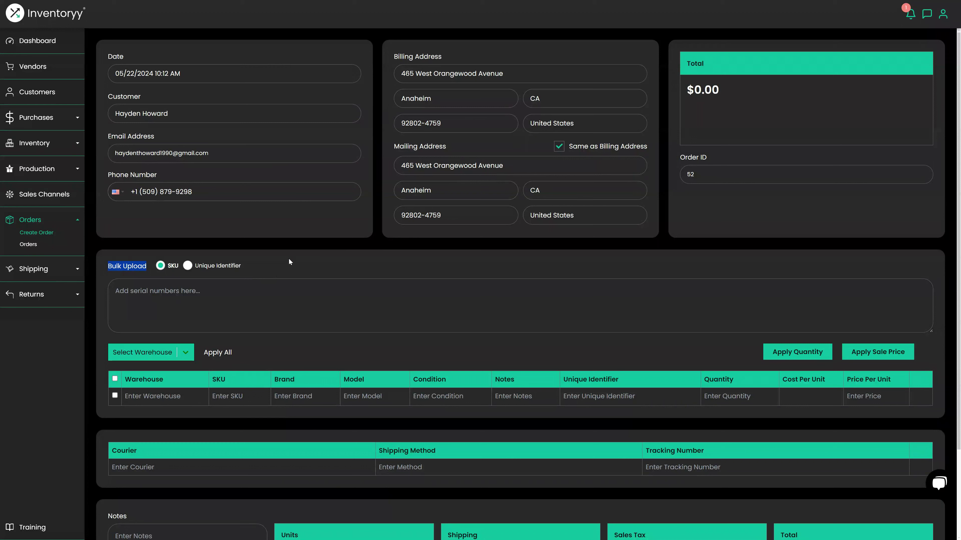
- Bulk-add items by Unique Identifier by pasting the two Allegra serial numbers
left_click(188, 268)
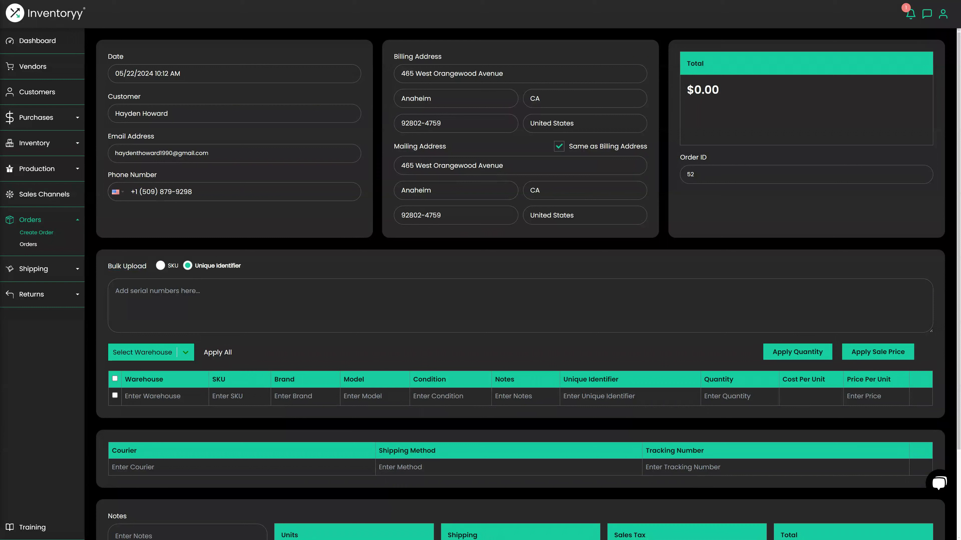
left_click(157, 291)
key("ctrl+v")
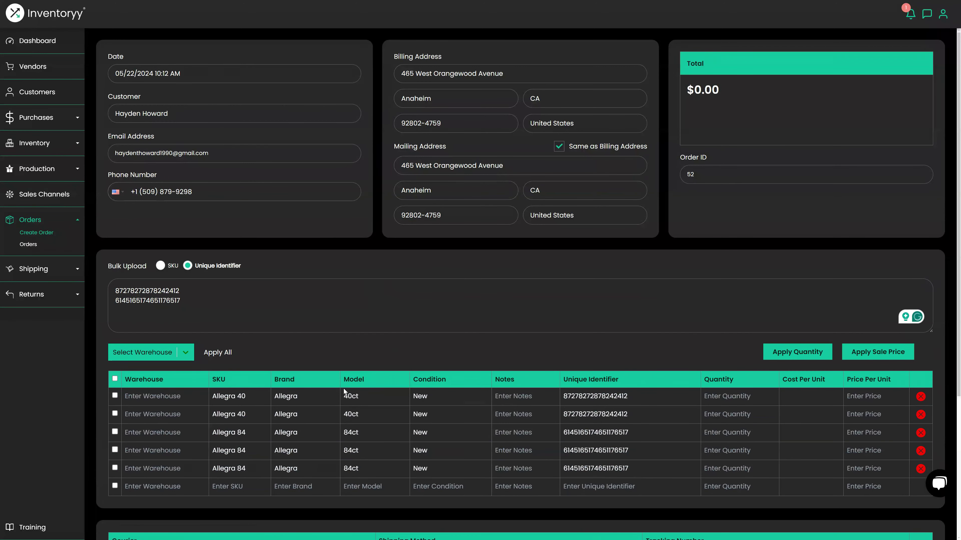
scroll(228, 466, "down", 1)
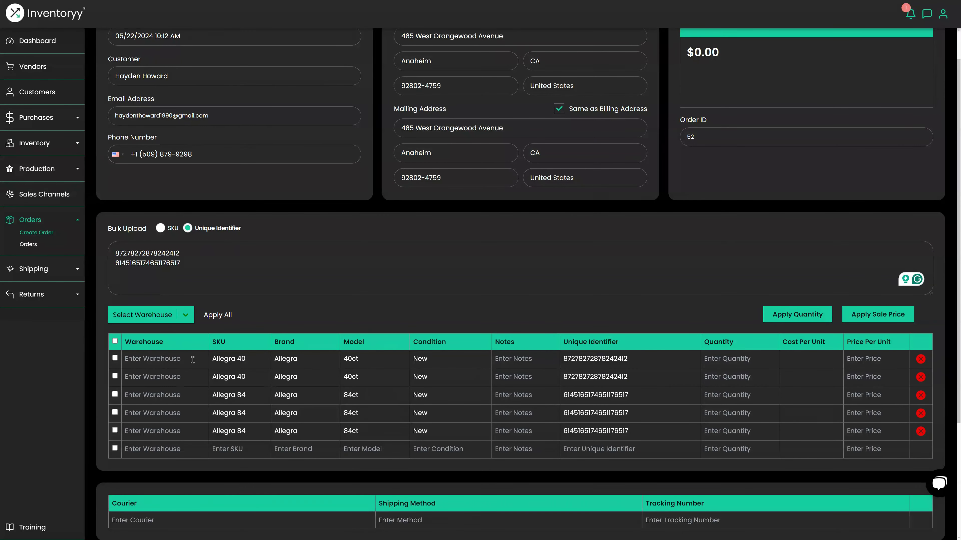
- Assign Denver to the first Allegra 40 and Allegra 84 rows and delete two duplicate rows
left_click(180, 356)
left_click(155, 378)
left_click(162, 393)
left_click(139, 422)
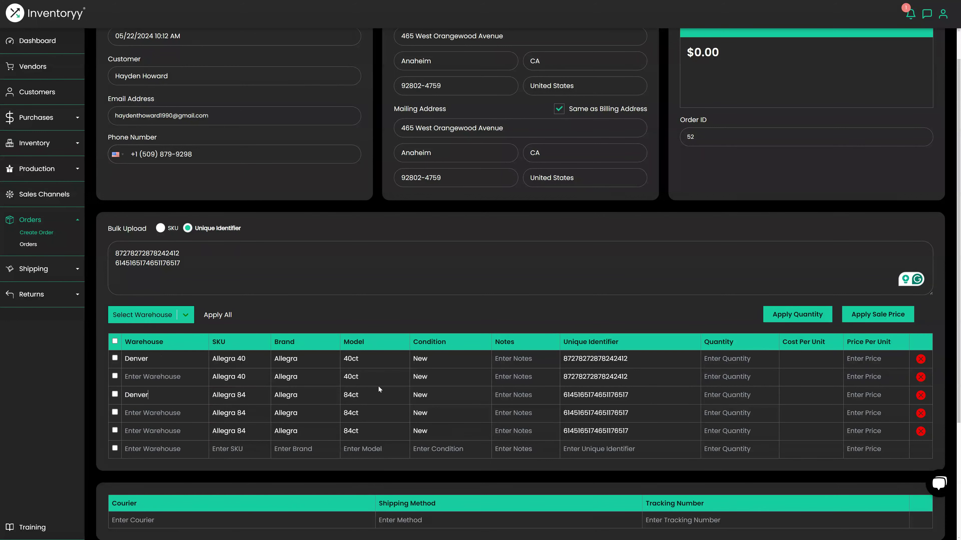
left_click(920, 378)
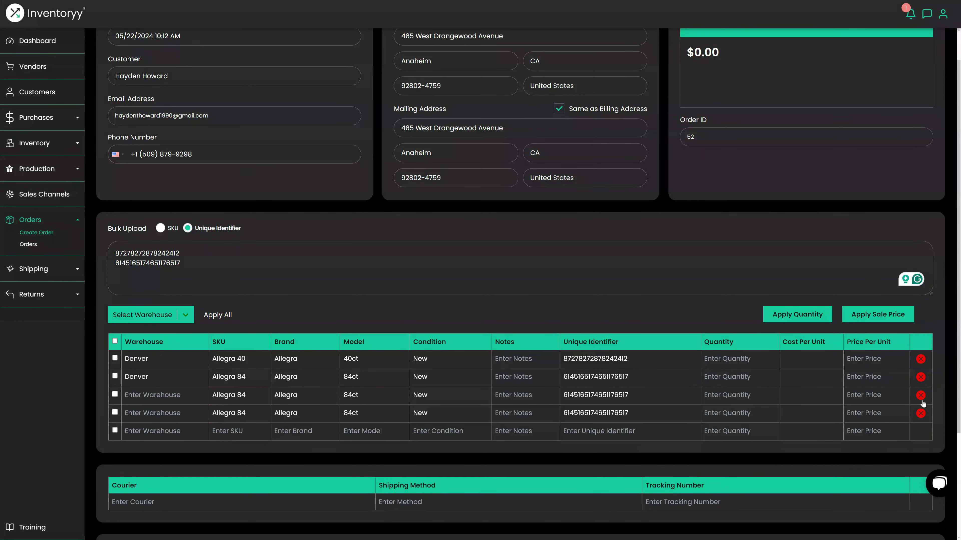
left_click(921, 411)
- Remove the last duplicate Allegra 84 row and set Denver as warehouse for all rows
left_click(921, 395)
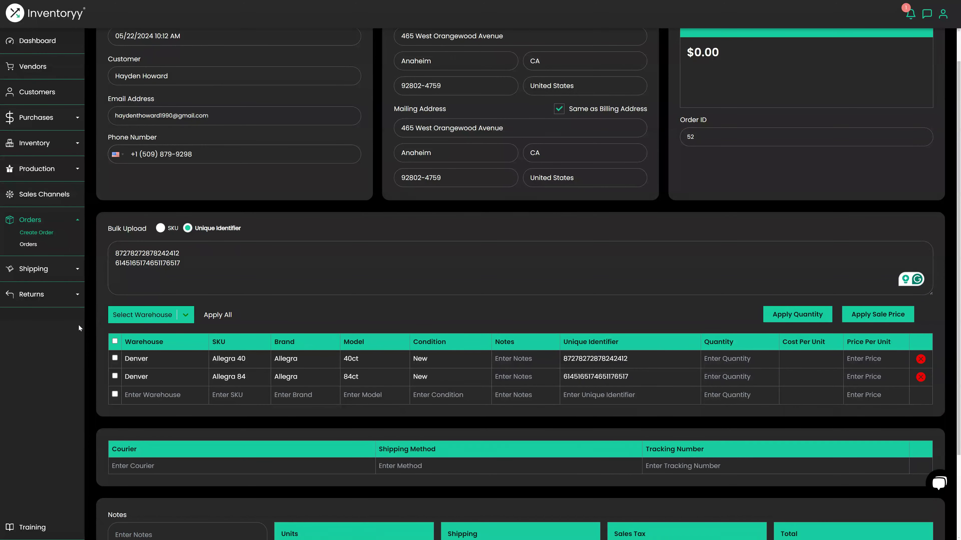
left_click(115, 341)
left_click(135, 318)
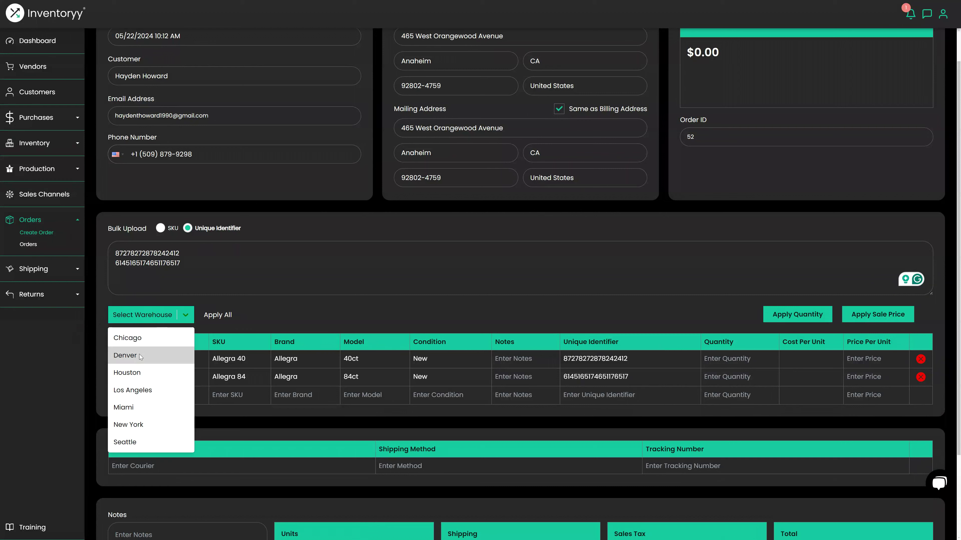
left_click(133, 358)
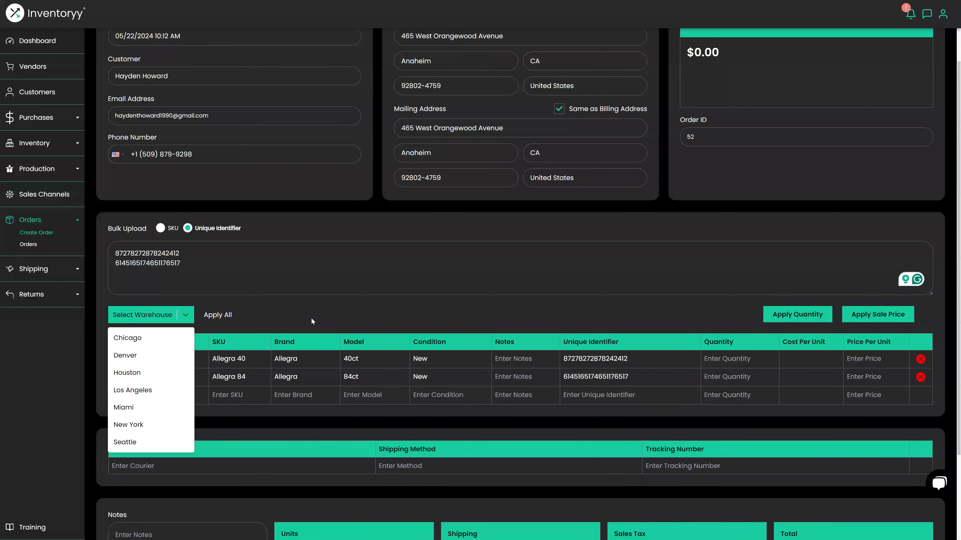
- Apply quantities 45 and 87 and sale prices, setting Allegra 84 to $22.00 for a $2,364.00 total
left_click(790, 316)
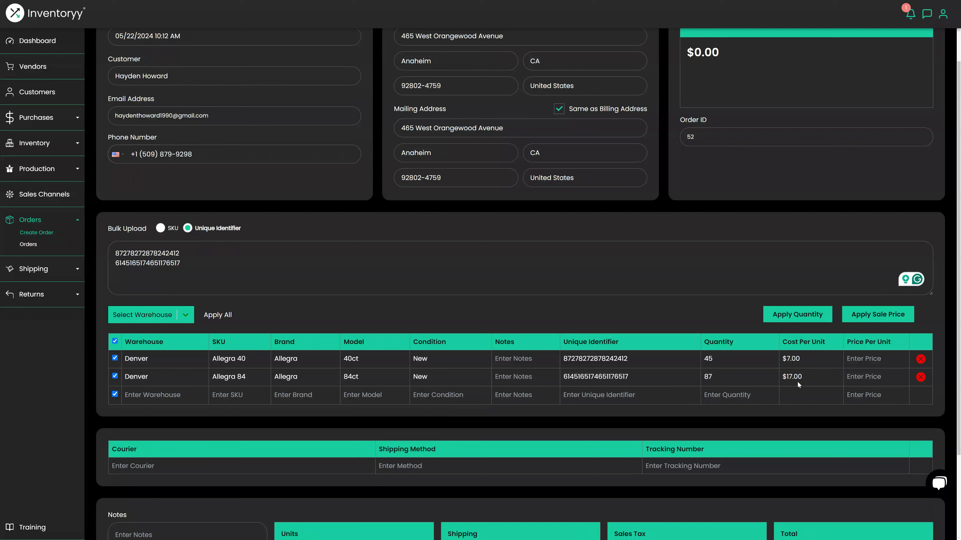
left_click(861, 315)
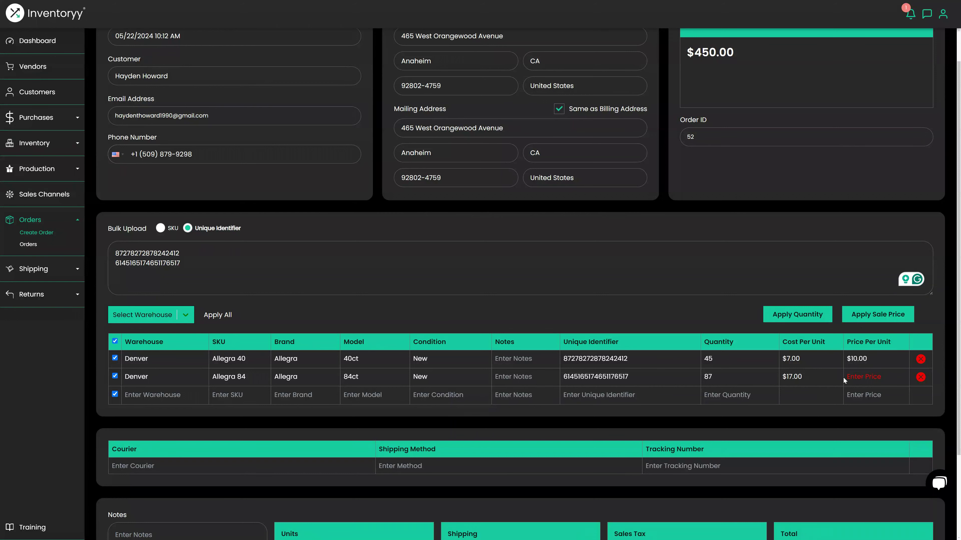
left_click(866, 378)
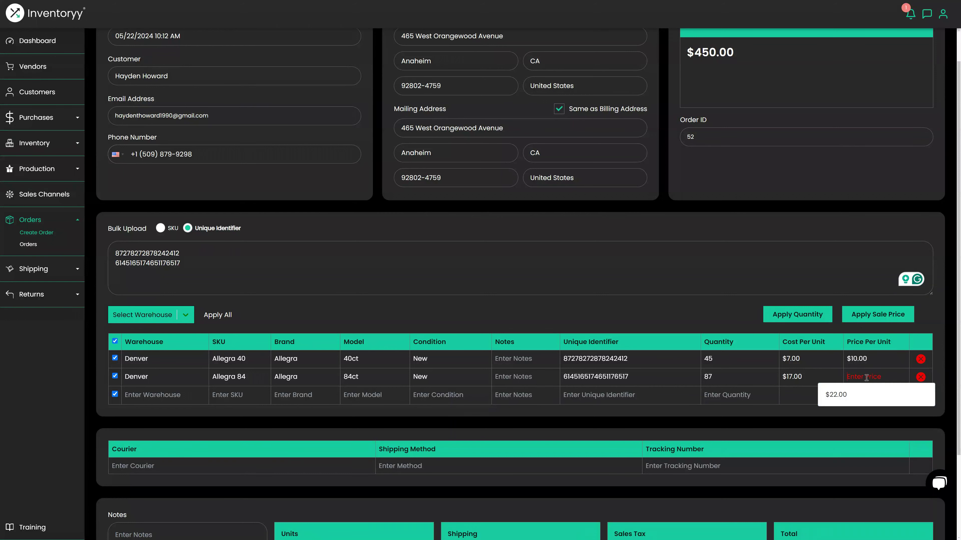
type("22")
scroll(834, 436, "up", 1)
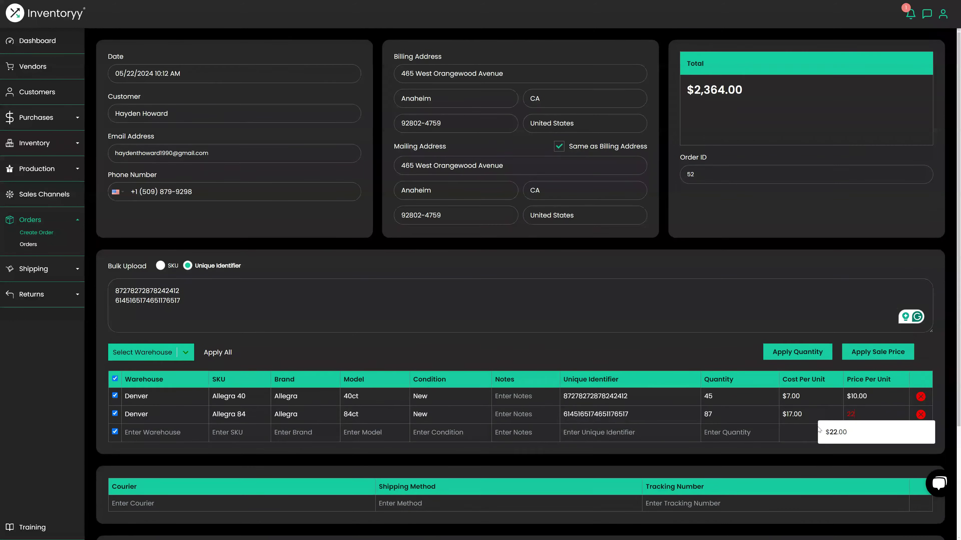
left_click(834, 435)
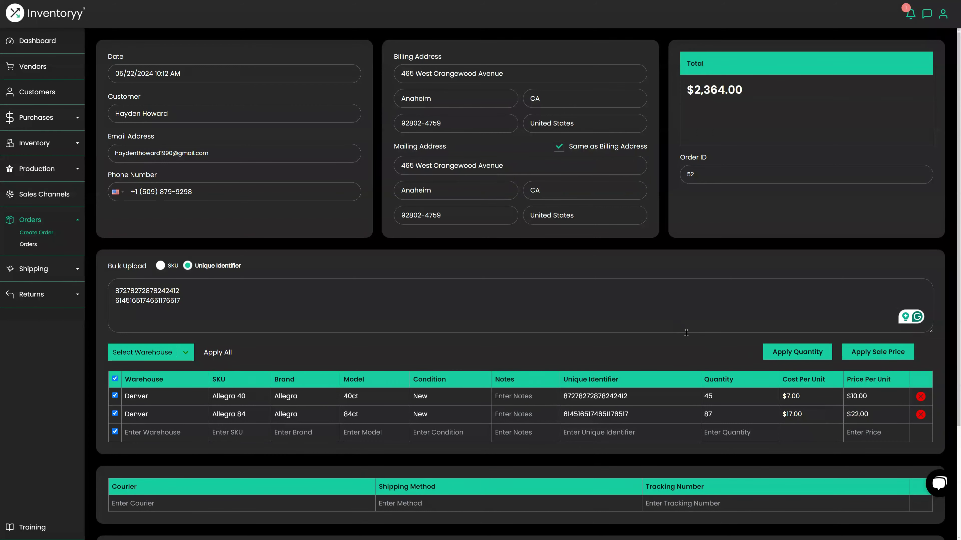
scroll(680, 341, "down", 2)
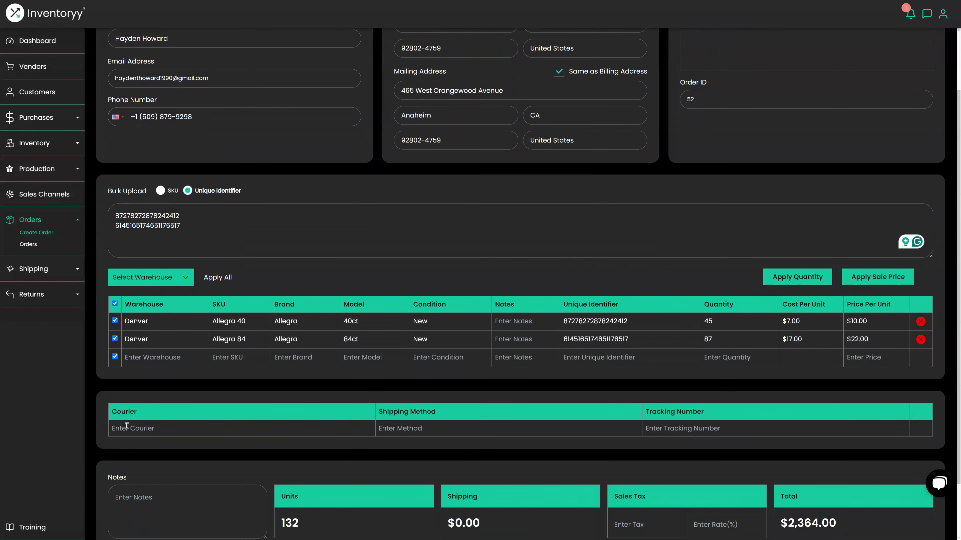
- Add a USPS Priority Mail shipping line with the shipment's tracking number
left_click(126, 427)
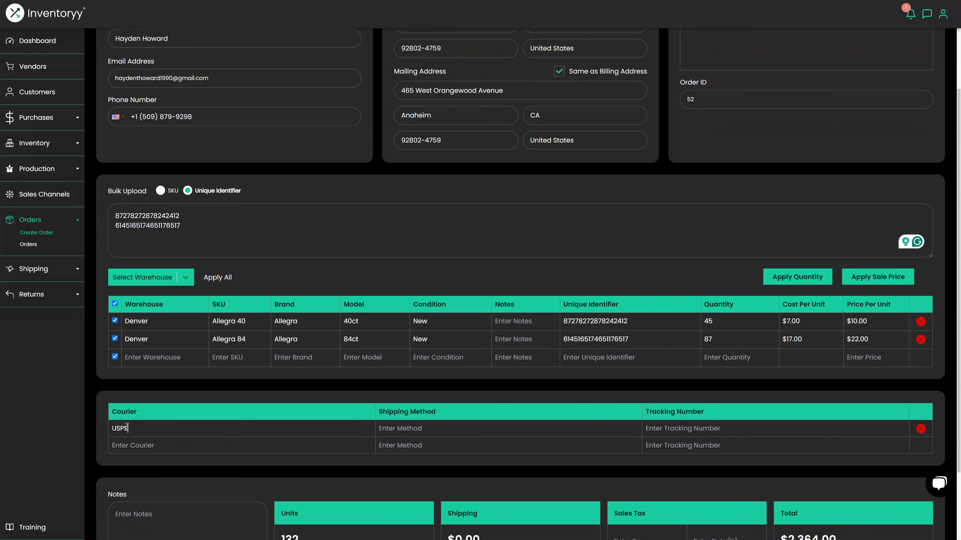
key("Tab")
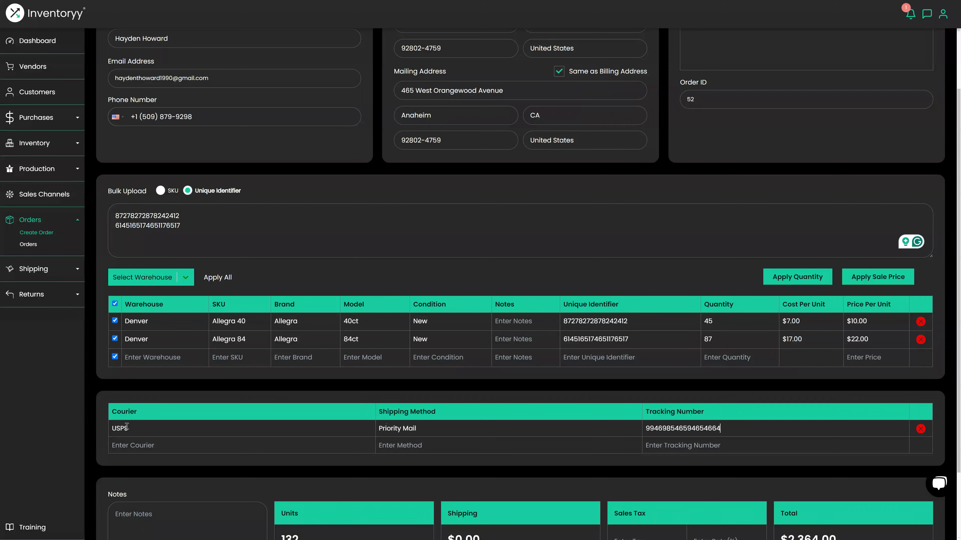
- Set the order's payment method to Bank Transfer
scroll(542, 267, "down", 2)
scroll(545, 287, "down", 1)
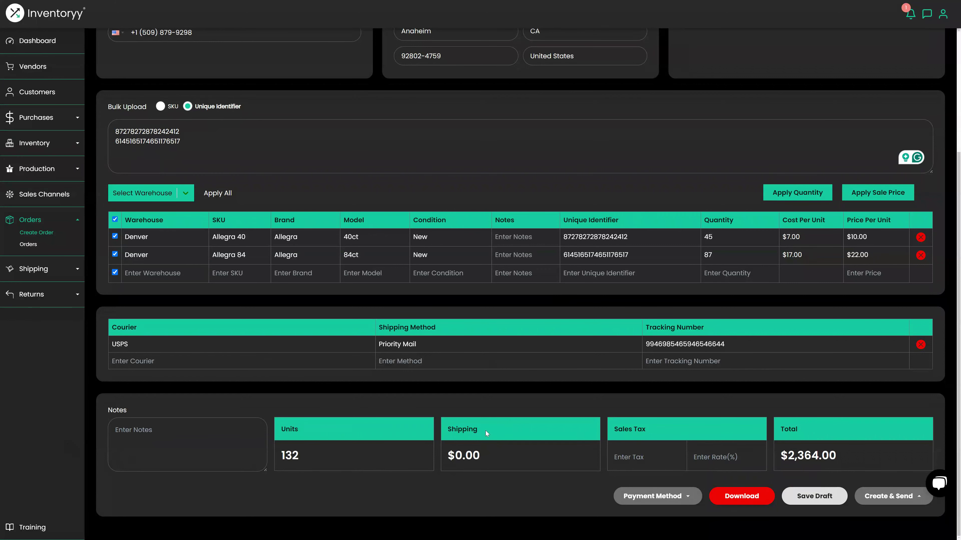
left_click_drag(650, 432, 615, 430)
left_click(664, 496)
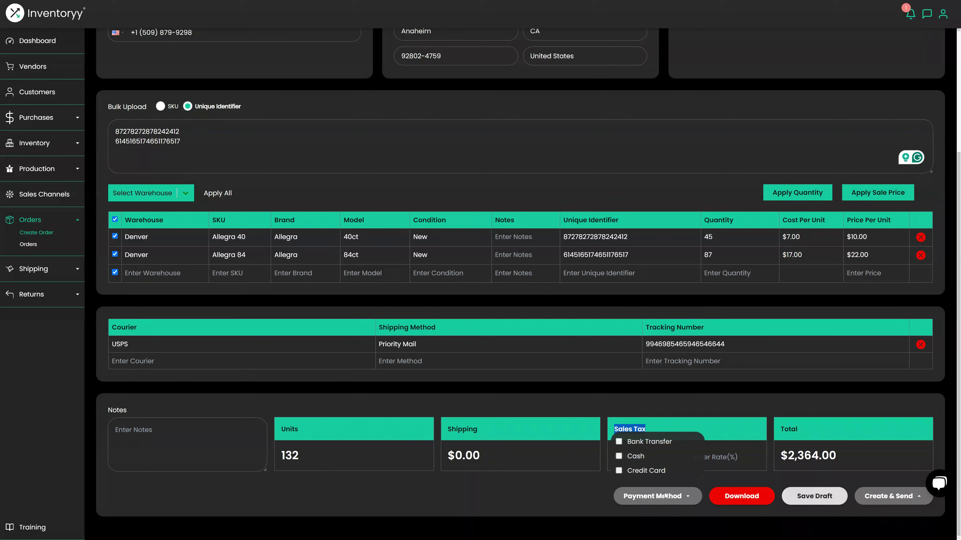
left_click(619, 442)
left_click(552, 488)
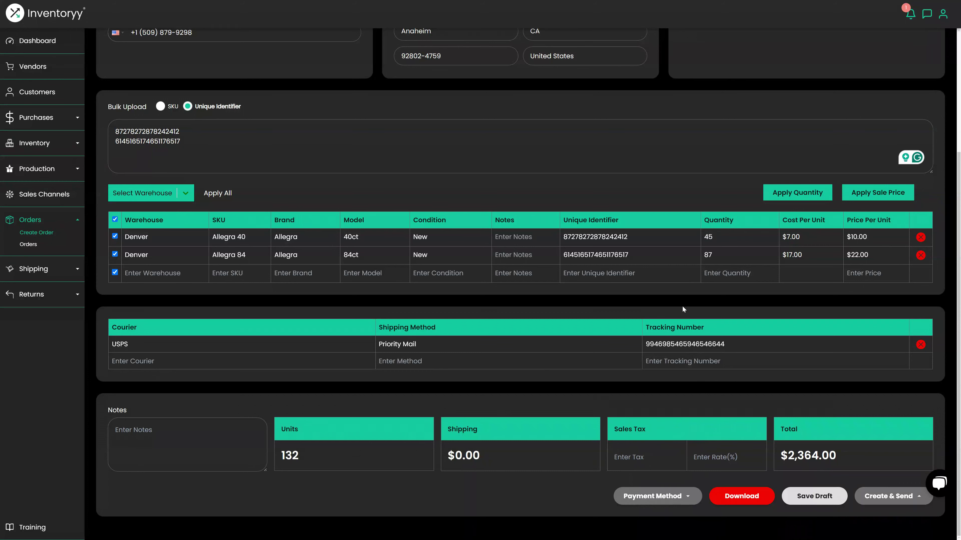
- Preview Invoice 52, close the preview, and choose Create & Send
left_click(733, 497)
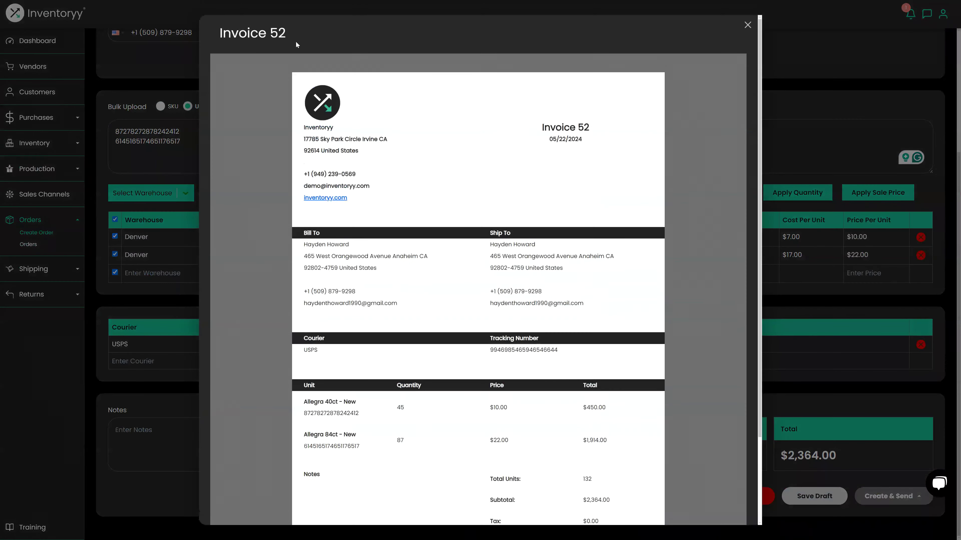
scroll(465, 177, "down", 3)
scroll(746, 352, "up", 3)
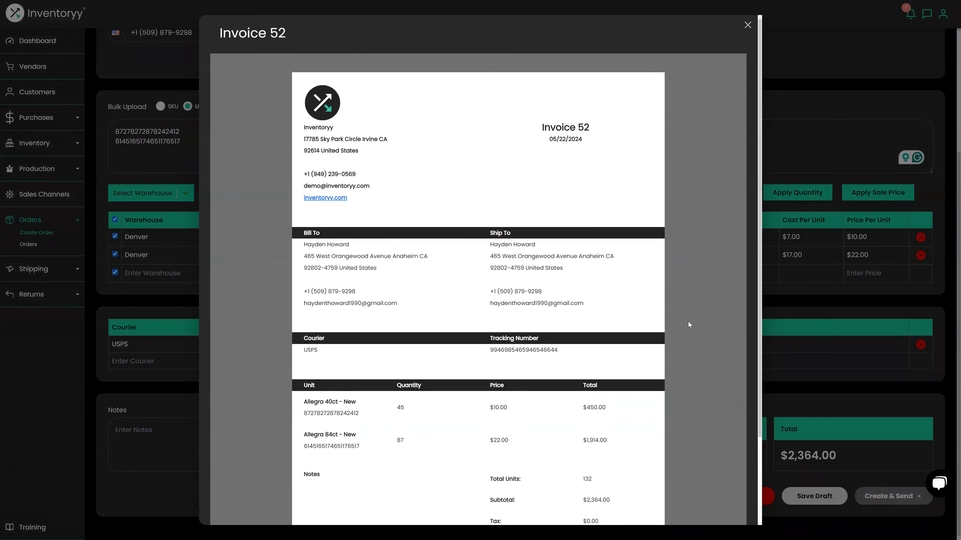
left_click(805, 388)
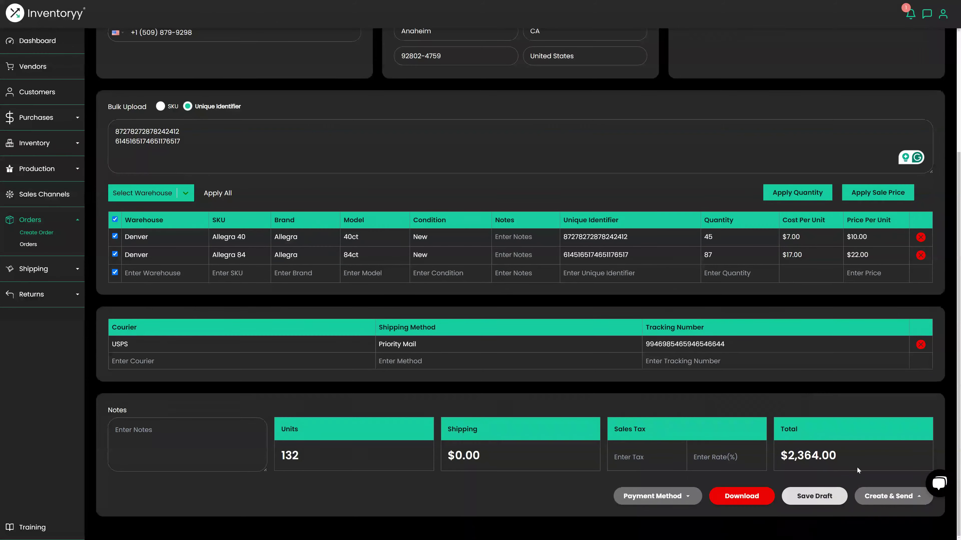
left_click(886, 498)
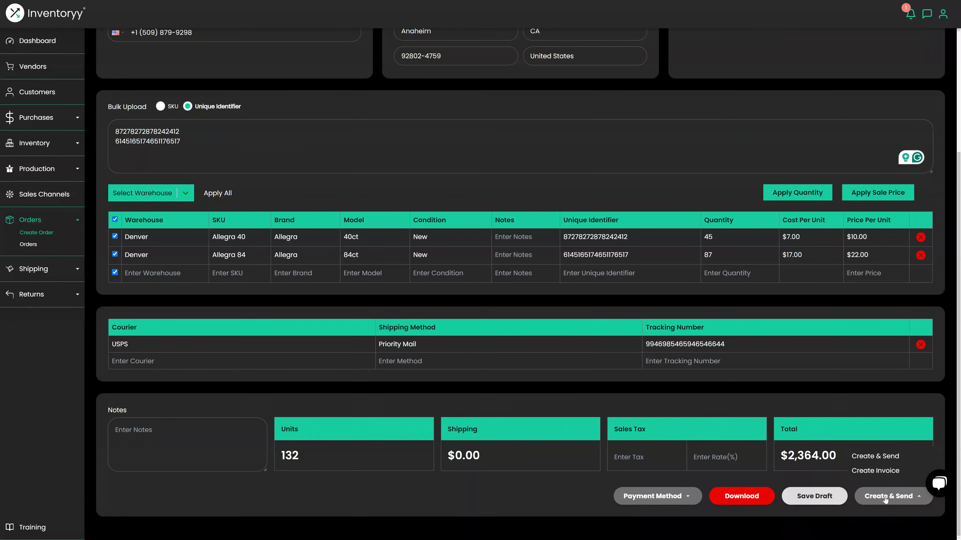
left_click(879, 457)
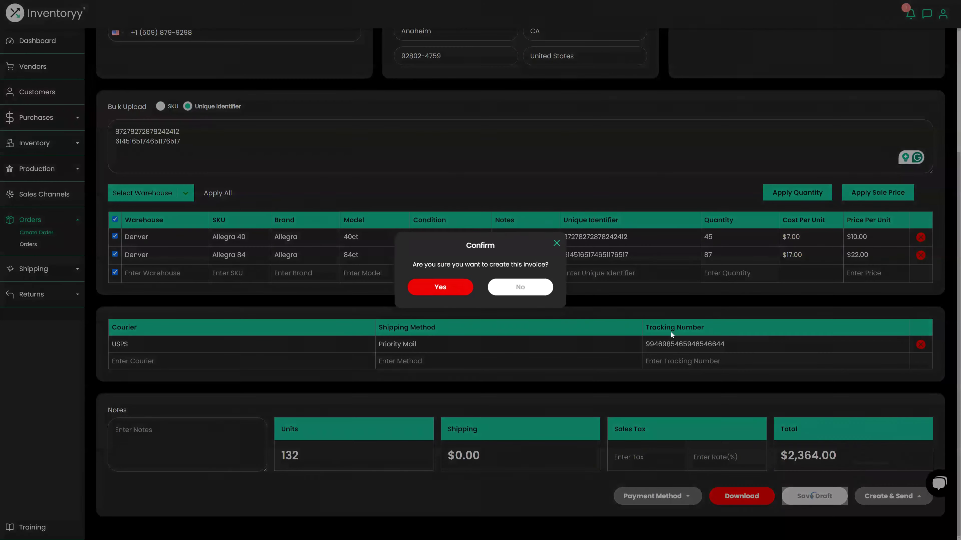
- Confirm the invoice, close the leftover payment tab, and open the Invoice 52 email in Gmail
left_click(440, 288)
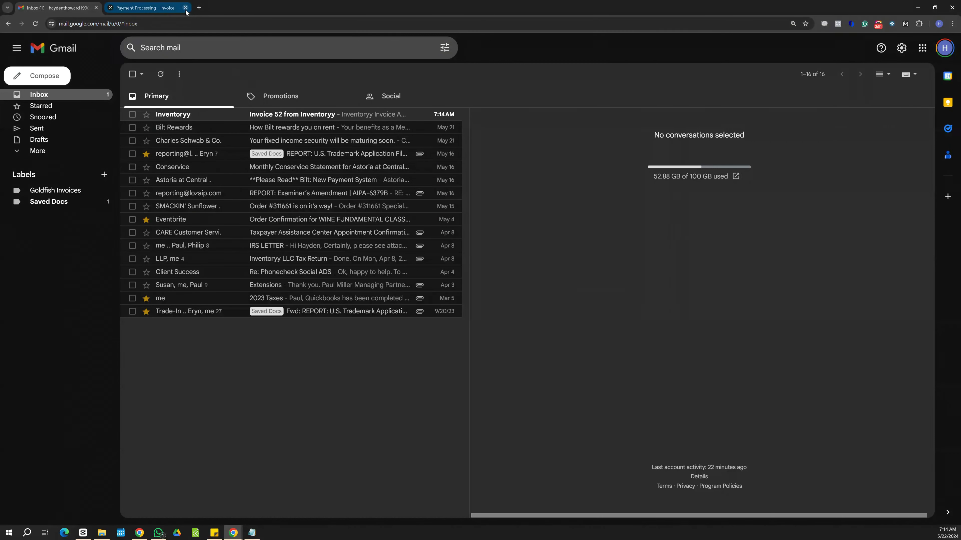
left_click(185, 8)
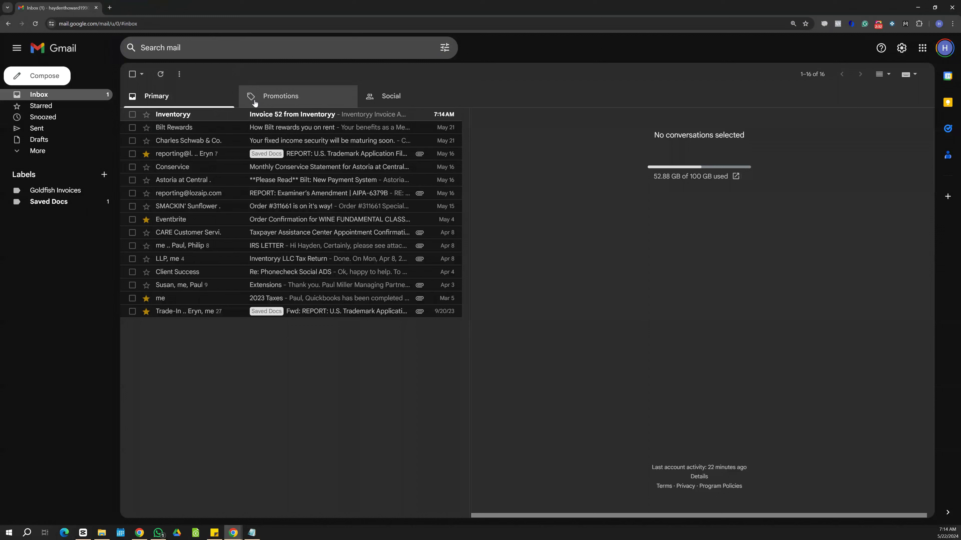
left_click(277, 118)
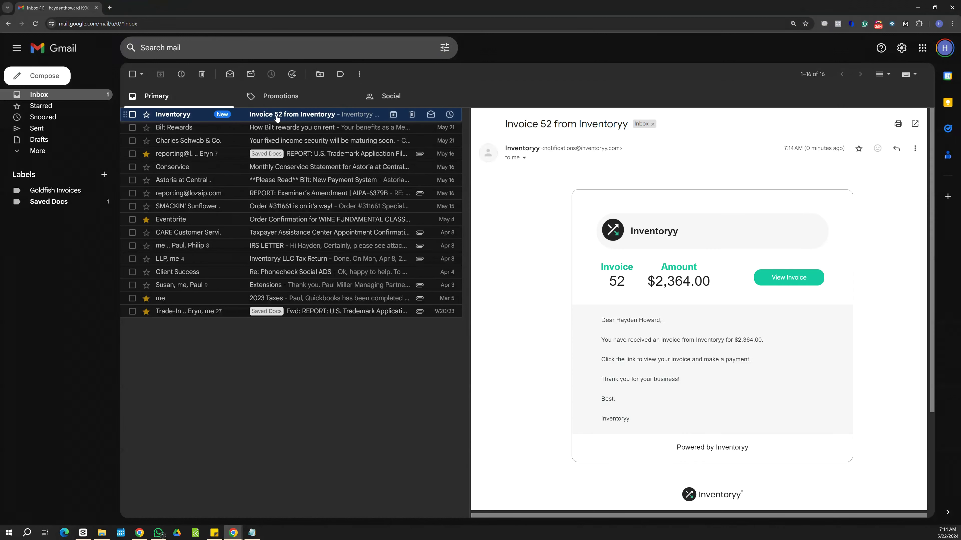
double_click(609, 126)
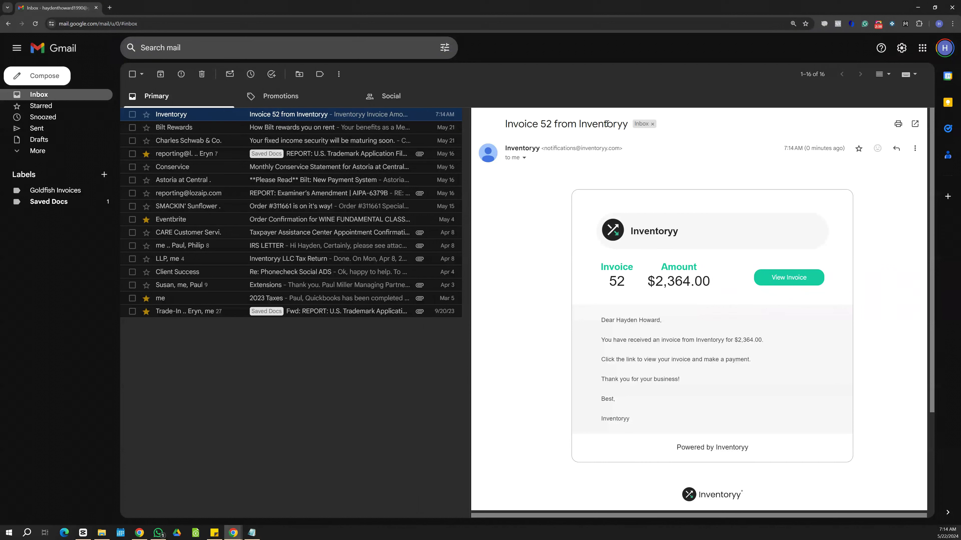
double_click(606, 124)
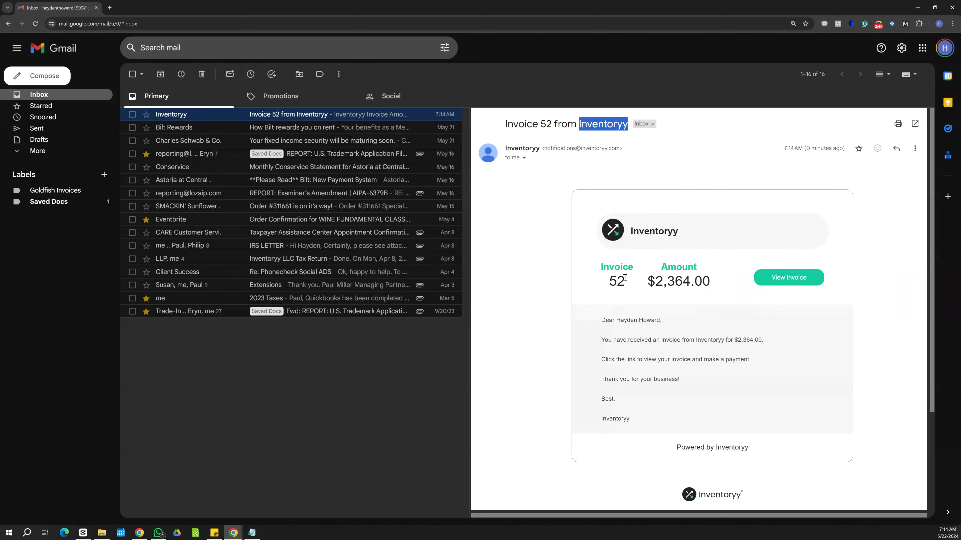
- Open Invoice 52 from the email link and scroll through its Allegra lines and $2,364.00 total
left_click(784, 281)
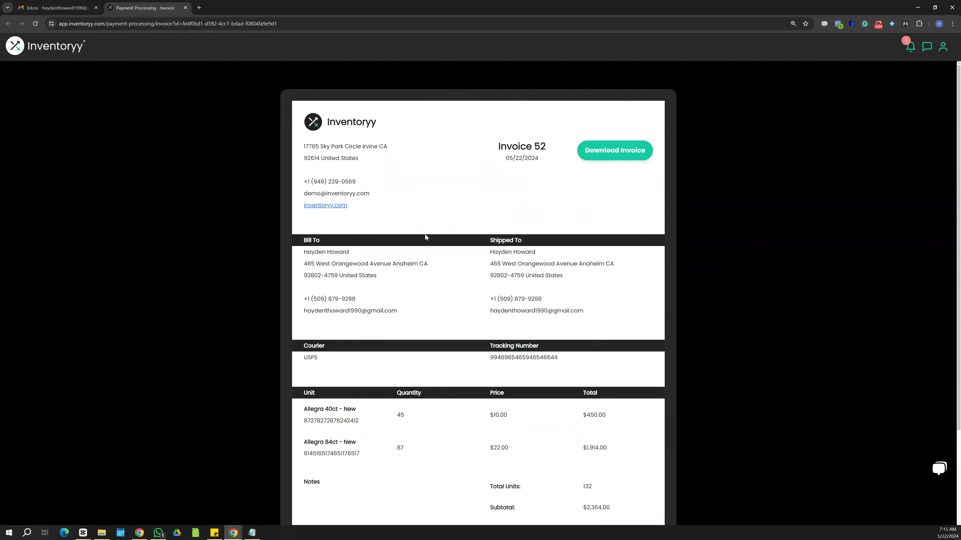
scroll(425, 237, "down", 2)
scroll(428, 265, "up", 2)
- Review order 52's 132 units, $570.00 profit and 31.77% ROI, then mark it paid
key("ctrl+w")
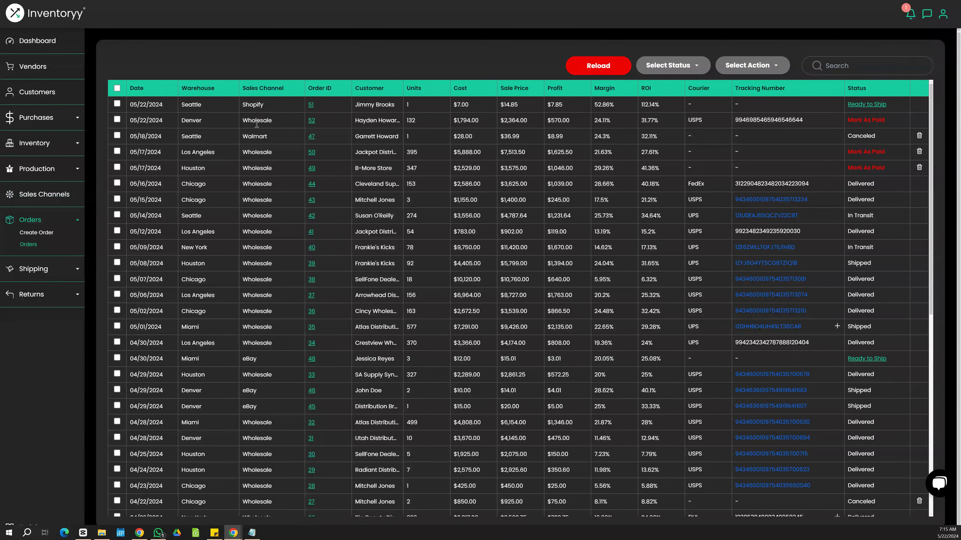
left_click_drag(272, 121, 241, 121)
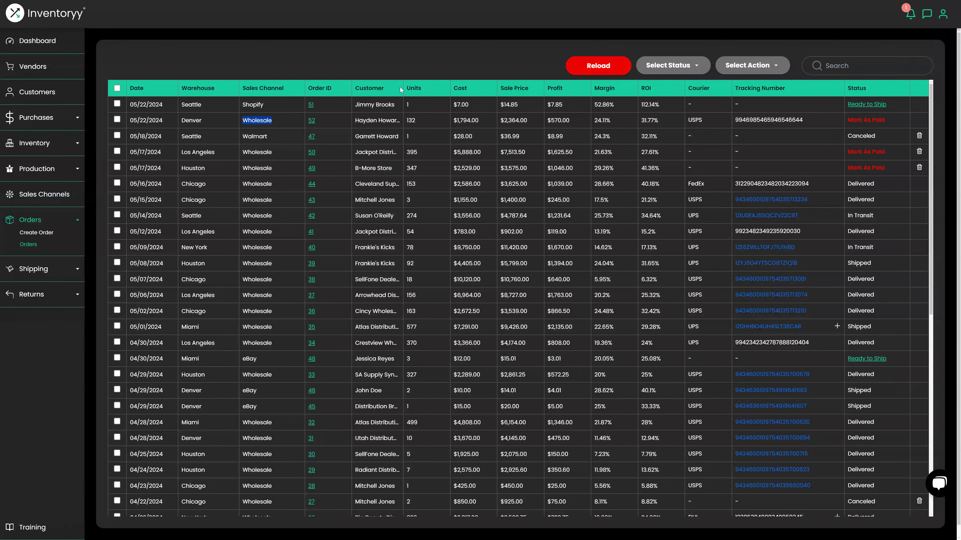
left_click_drag(407, 87, 417, 88)
double_click(435, 120)
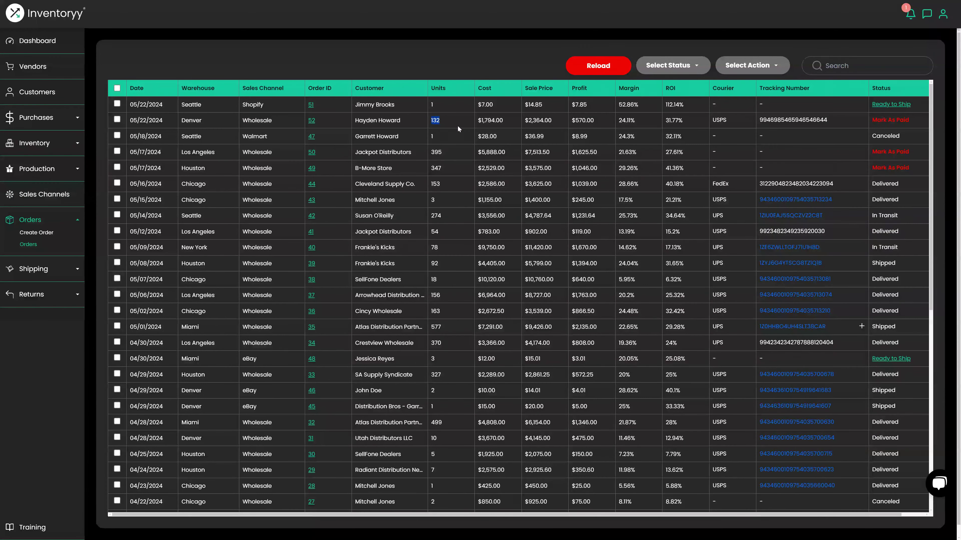
left_click_drag(602, 121, 576, 121)
left_click_drag(694, 121, 666, 121)
left_click(888, 120)
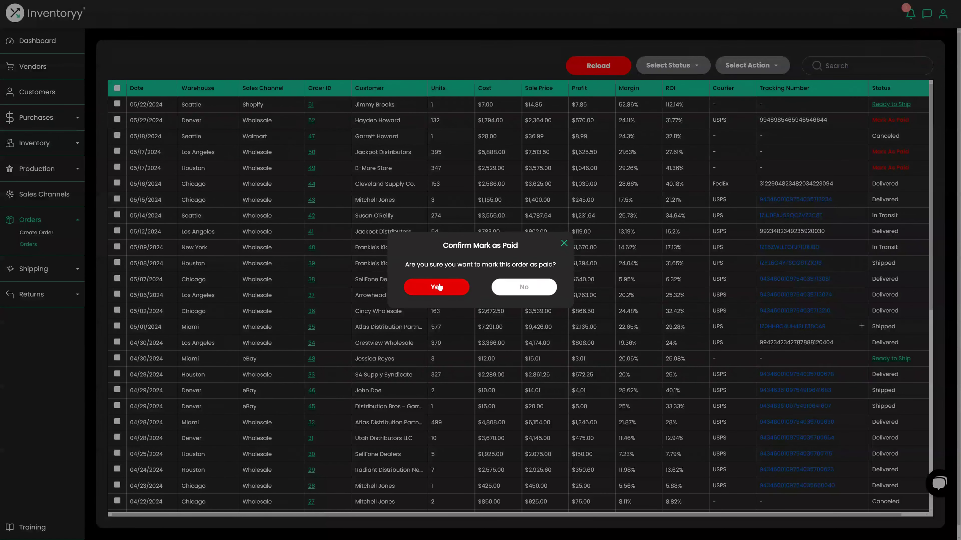
left_click(439, 287)
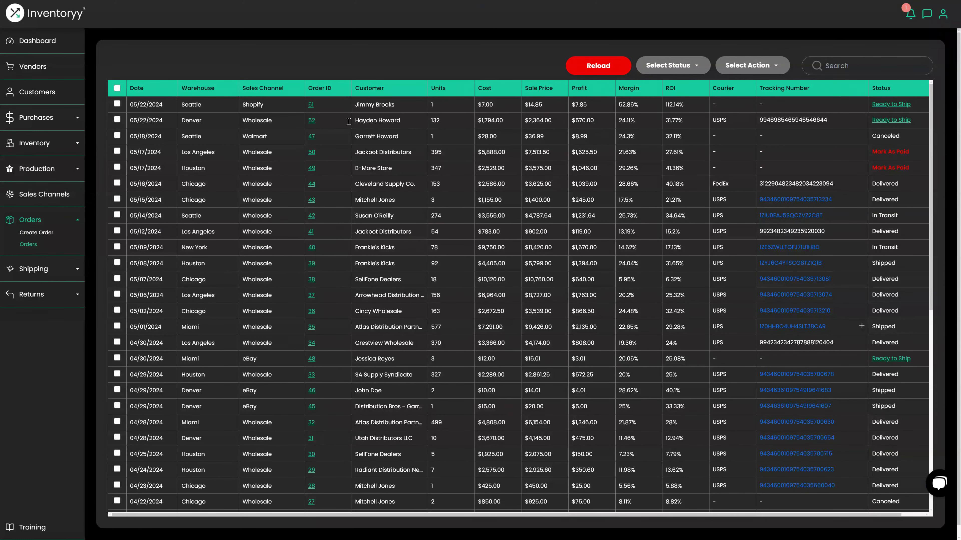
- Show Sold stock matching 'allegra' in the Stock Count as individual units
left_click(37, 145)
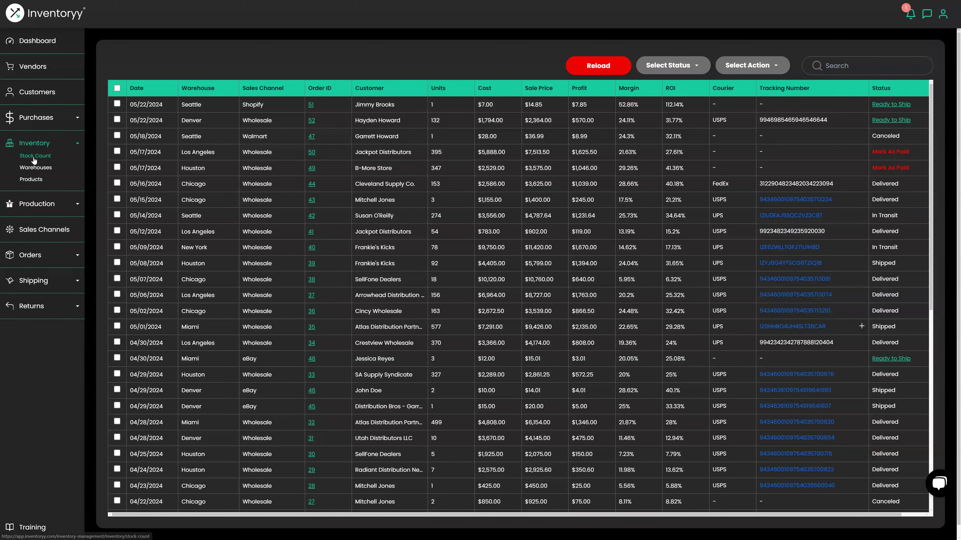
left_click(34, 158)
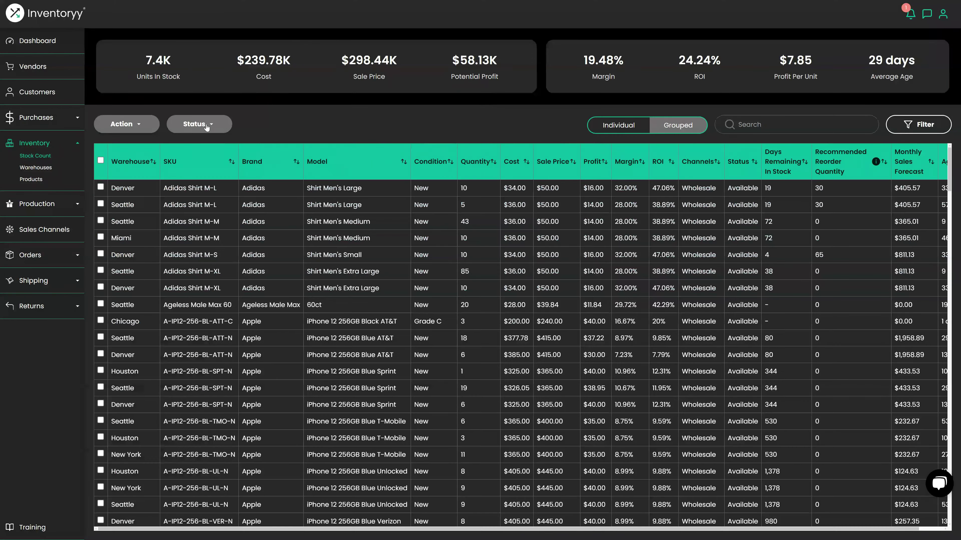
left_click(206, 125)
left_click(178, 201)
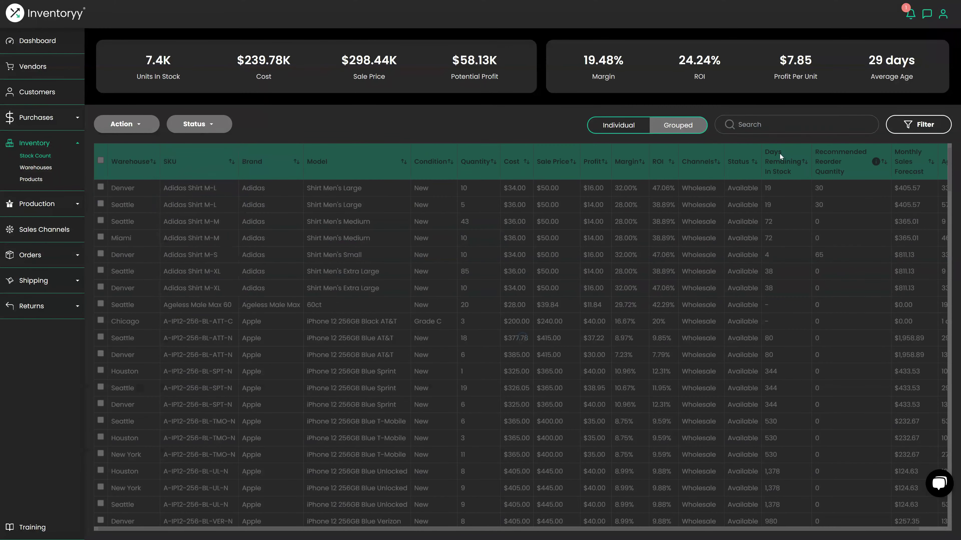
left_click(762, 124)
type("allegra")
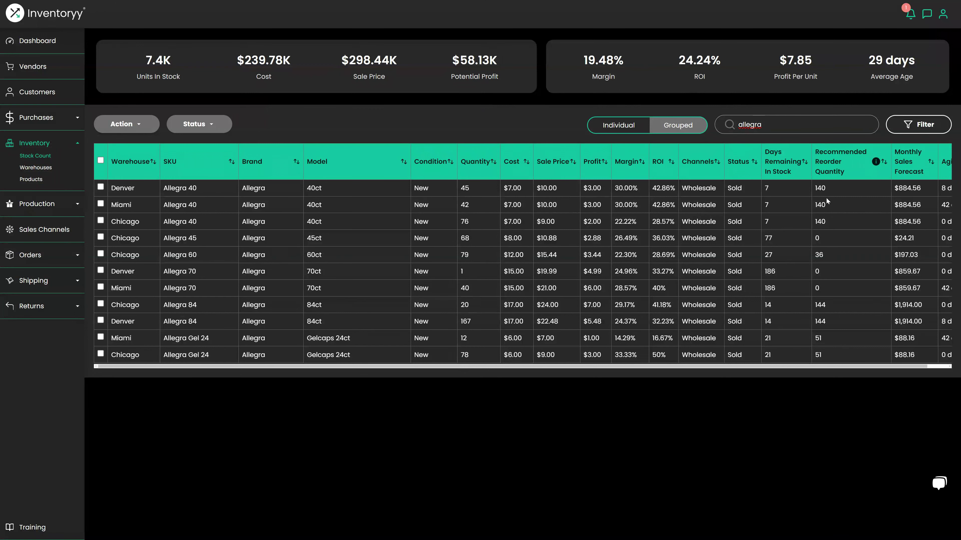
left_click(628, 127)
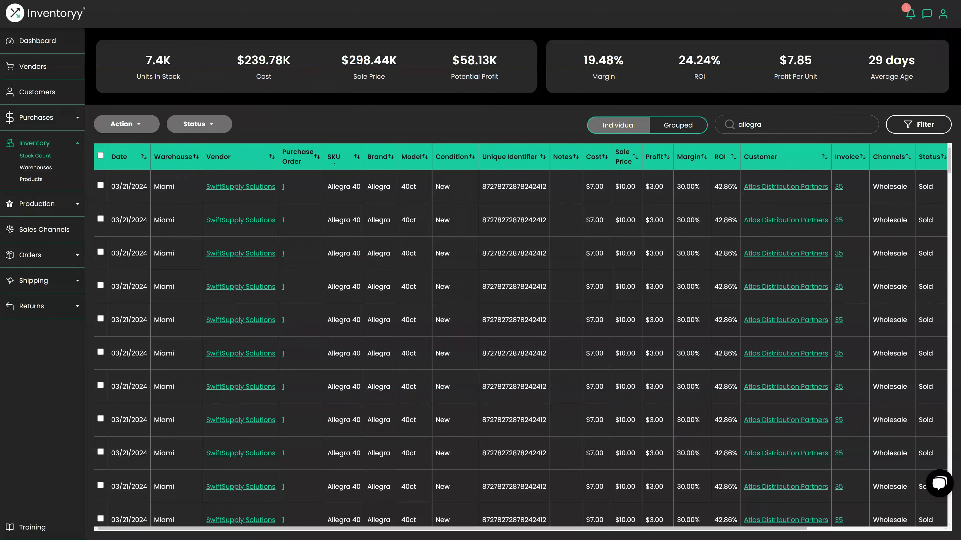
- Sort the sold Allegra units by Invoice so invoice 52's units come first
left_click_drag(606, 530, 749, 538)
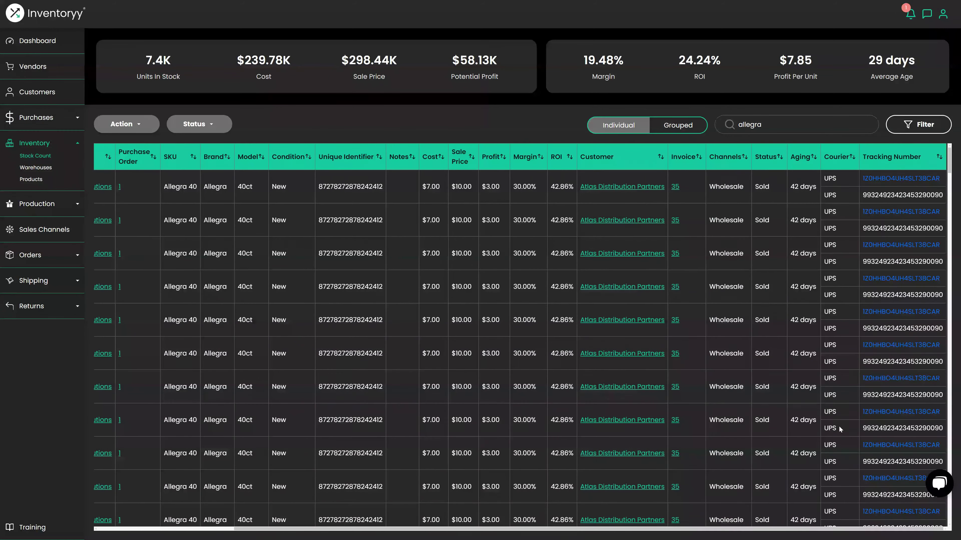
left_click(699, 157)
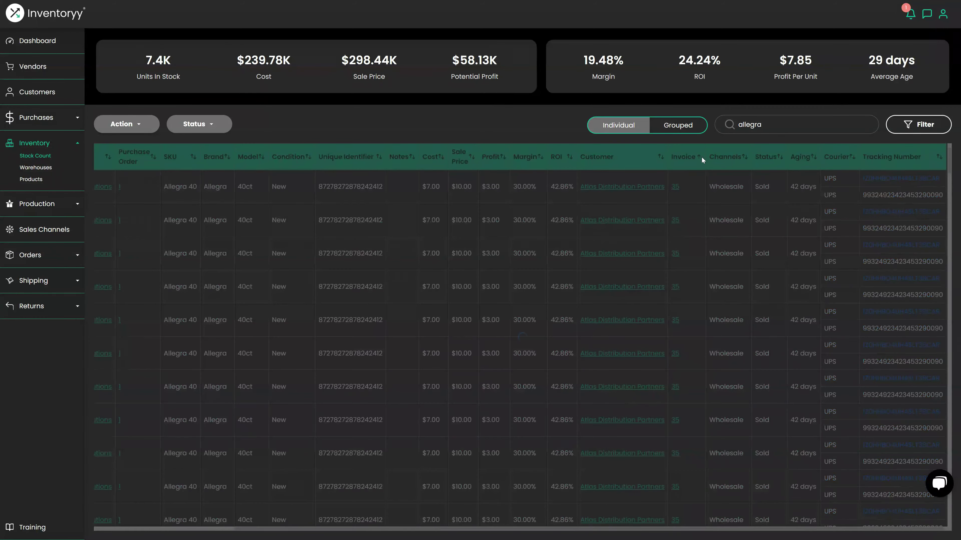
left_click(699, 158)
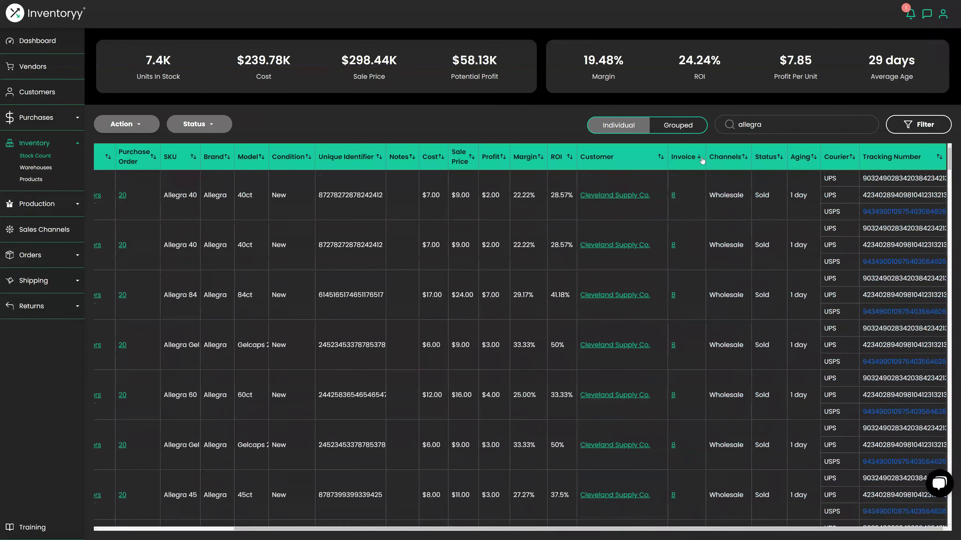
left_click(699, 157)
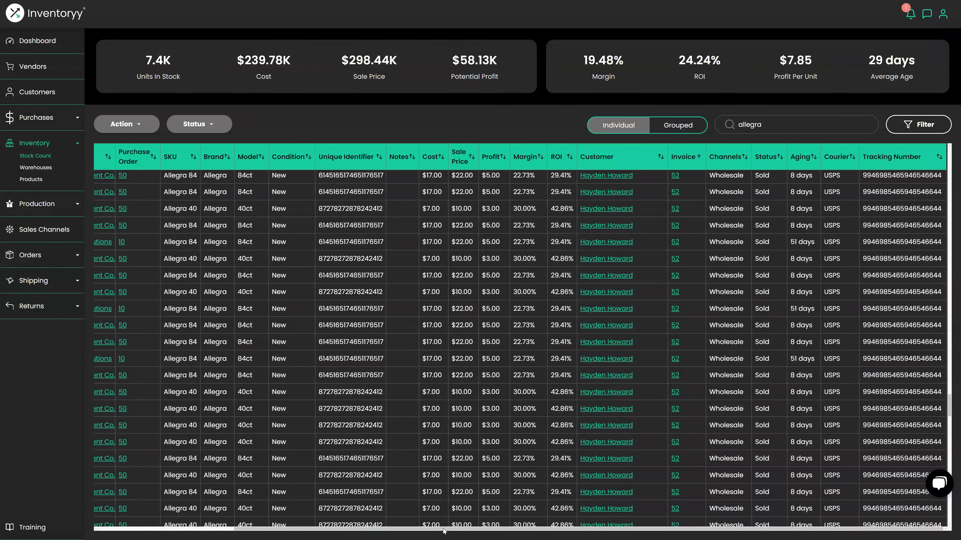
scroll(125, 179, "left", 3)
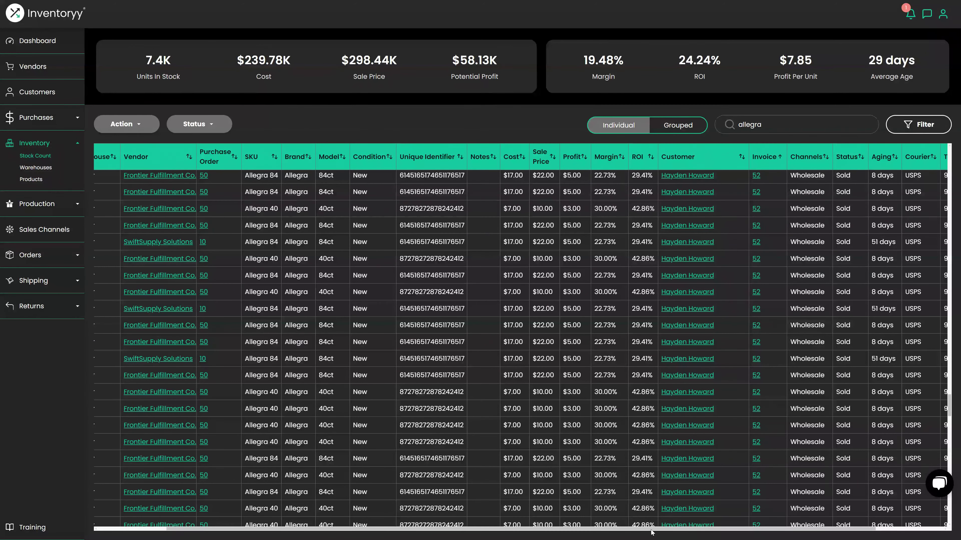
- Highlight the 51 and 8 days Aging values, then widen the Vendor column to show full names
scroll(651, 530, "right", 3)
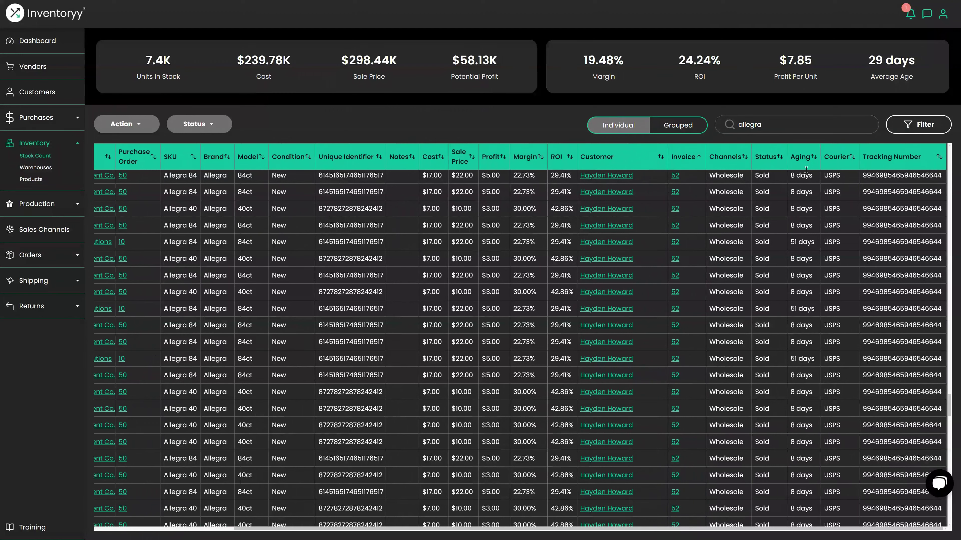
double_click(803, 158)
left_click_drag(816, 311, 791, 311)
left_click_drag(817, 227, 788, 227)
scroll(404, 531, "left", 5)
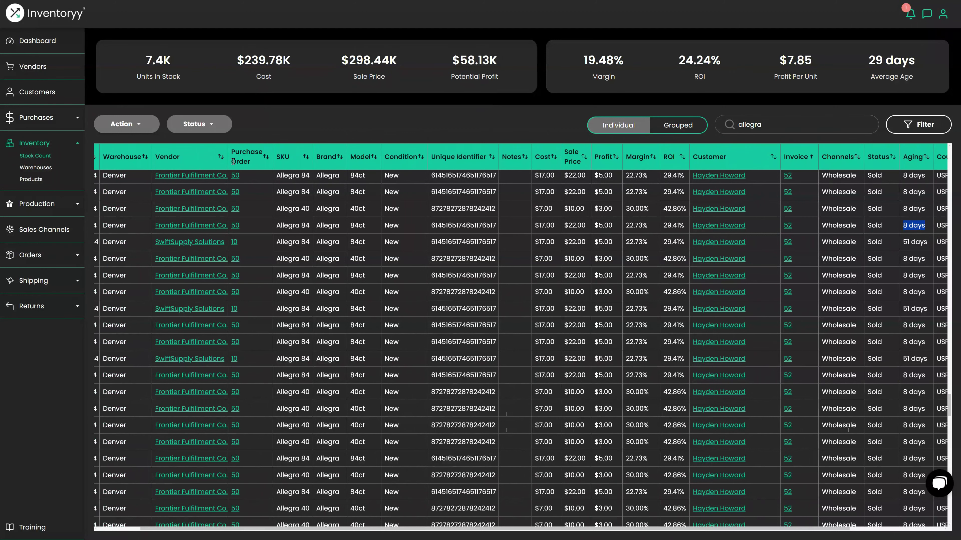
left_click_drag(228, 150, 268, 151)
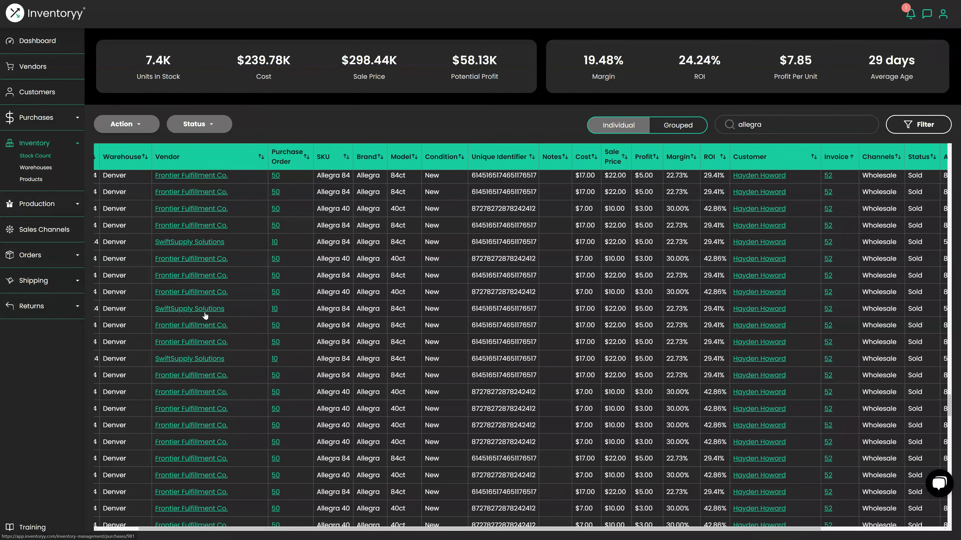
- On the Vendors page, search 'frontier' and review Frontier Fulfillment Co.'s 30.48% ROI and 17 days aging
left_click(33, 68)
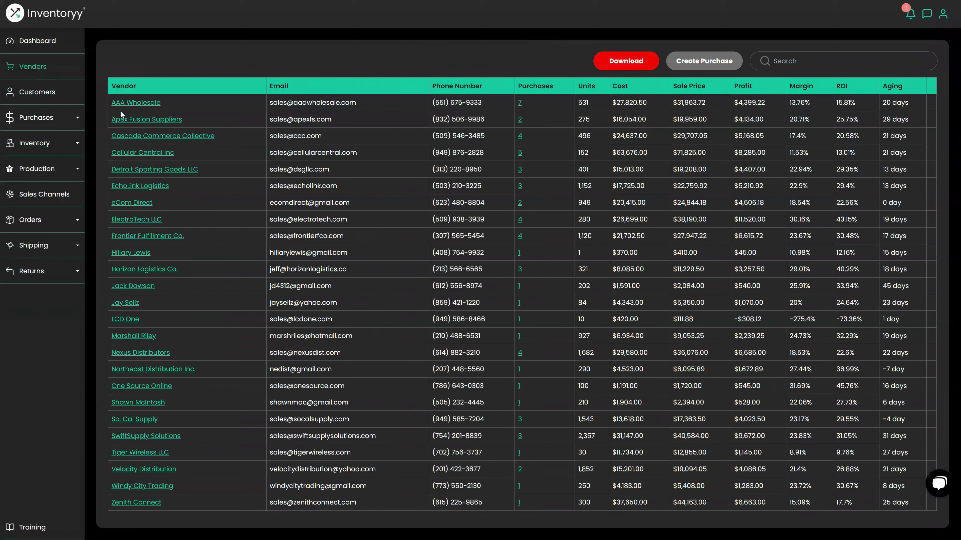
left_click(798, 60)
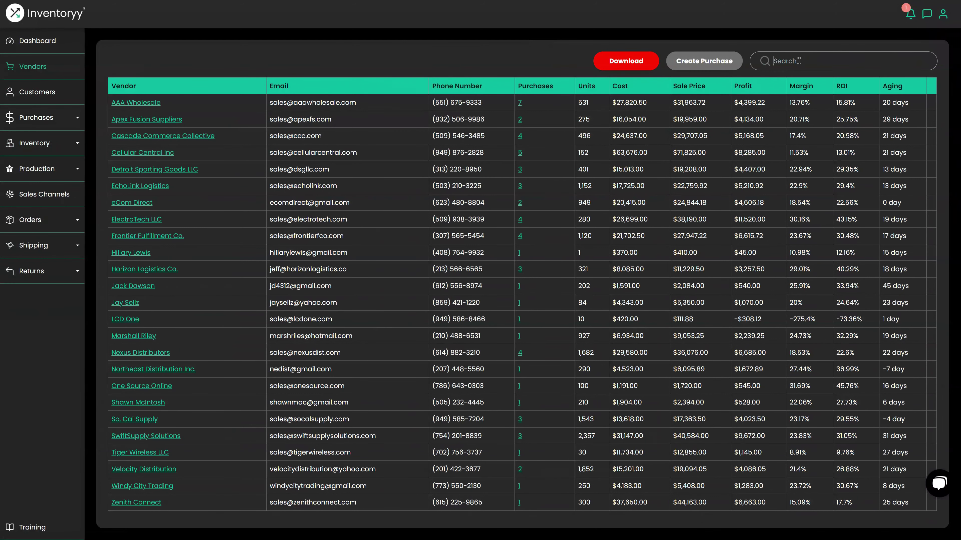
type("frontier")
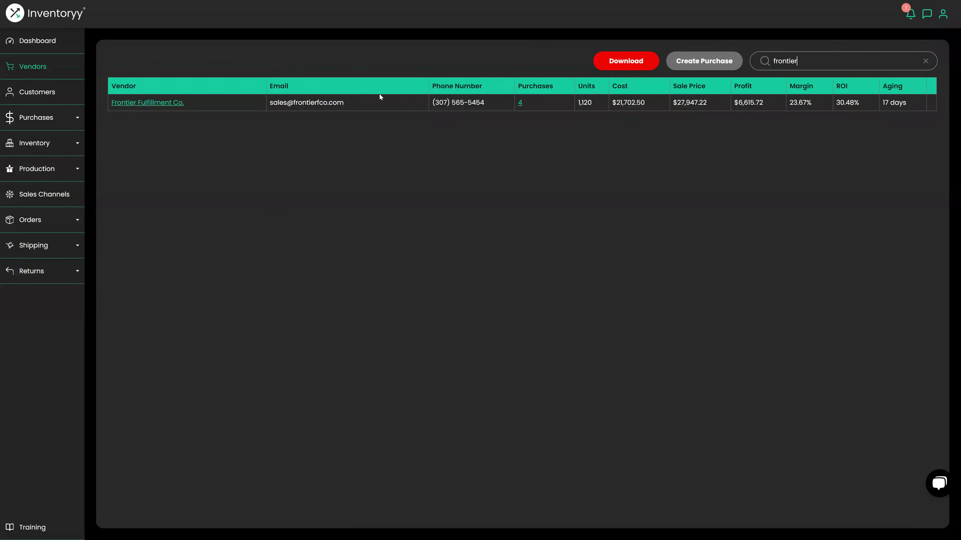
left_click_drag(553, 86, 518, 87)
left_click_drag(858, 102, 838, 106)
left_click_drag(911, 106, 883, 102)
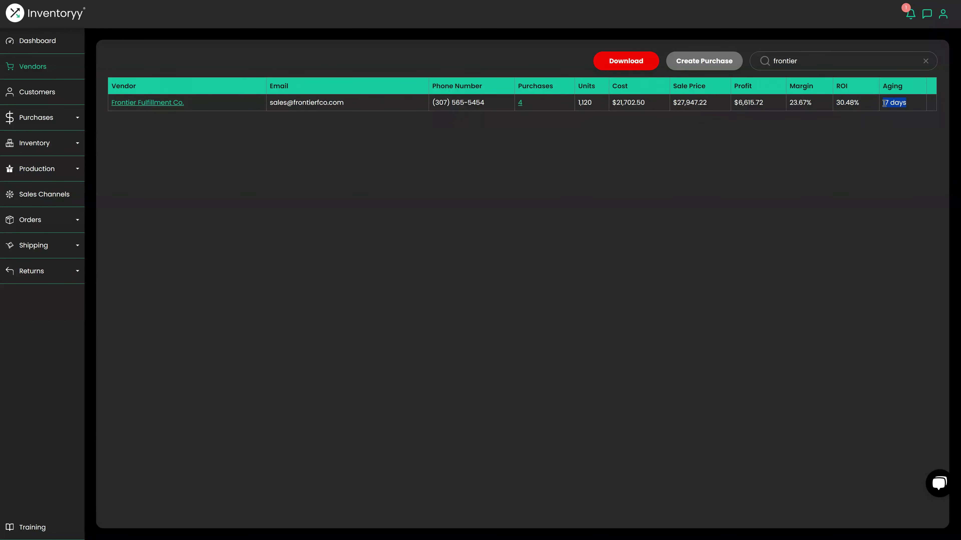
- Replace the search with 'switft' and review SwiftSupply Solutions' 3 purchases, 31 days aging and 31.05% ROI
double_click(819, 62)
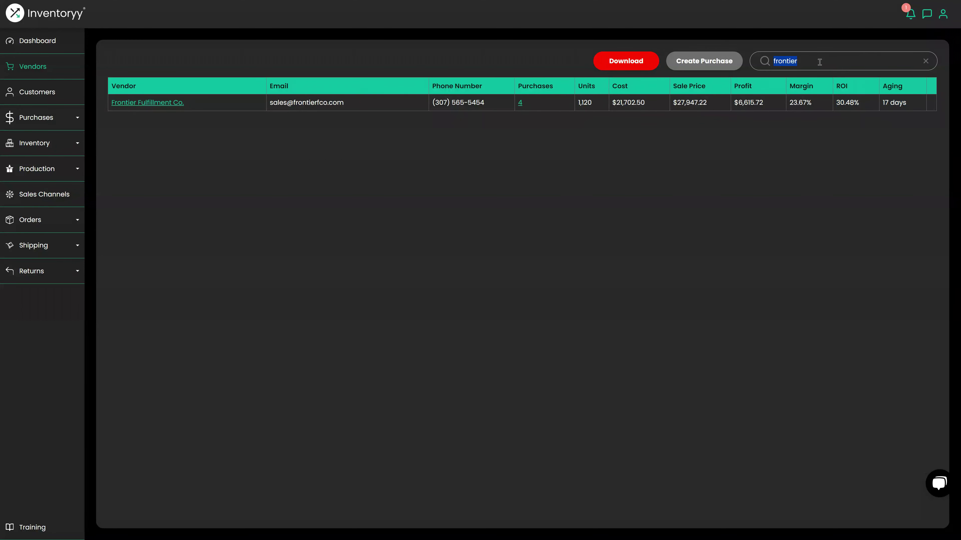
type("s")
type("wit")
type("ft")
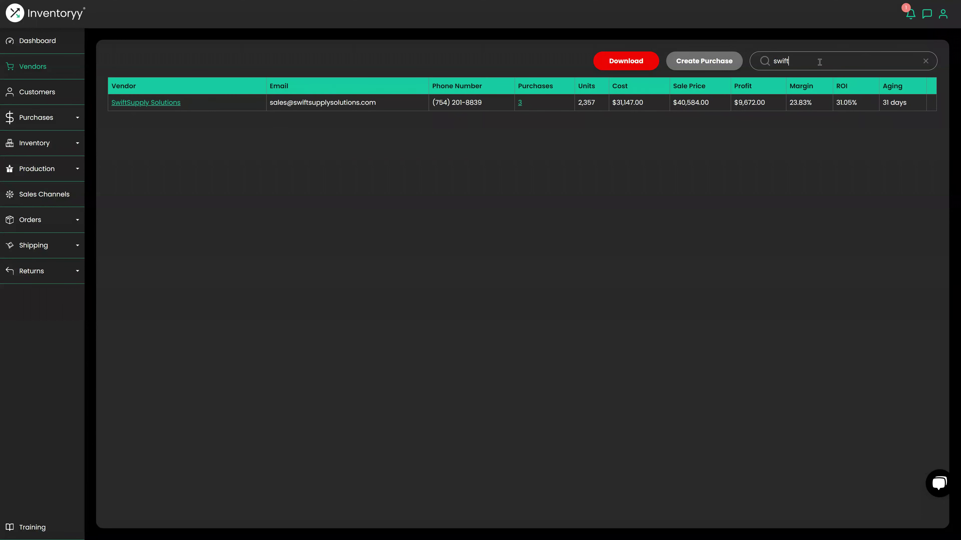
left_click_drag(524, 104, 517, 107)
left_click_drag(893, 115, 882, 103)
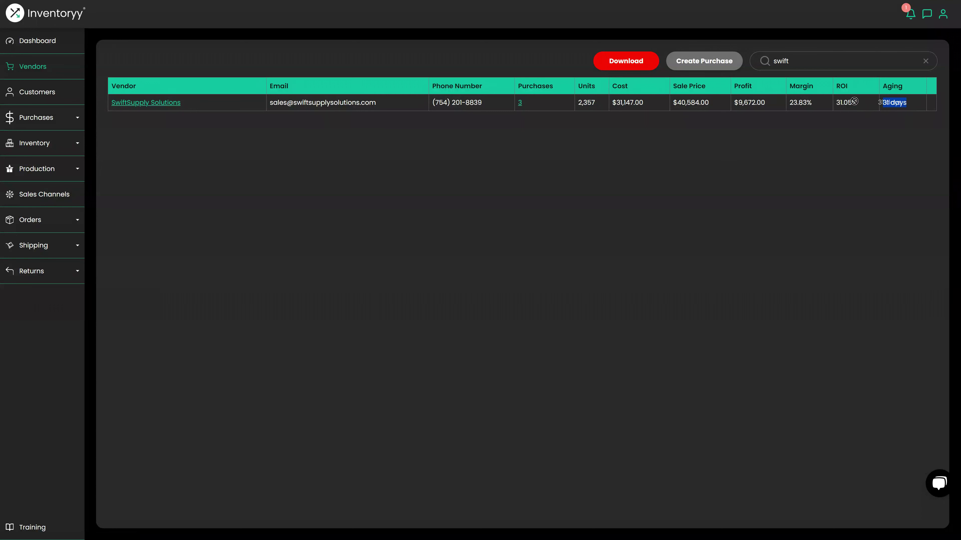
triple_click(845, 102)
- Clear the vendor search and compare Horizon Logistics' 40.29% ROI with LCD One's -73.36% ROI
left_click(925, 62)
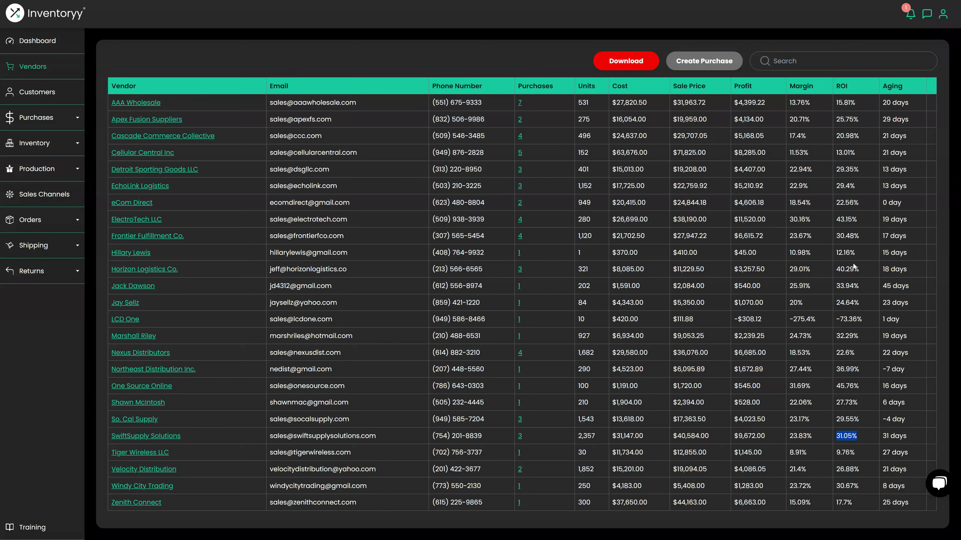
left_click_drag(865, 269, 834, 270)
left_click_drag(872, 319, 836, 321)
- Open AAA Wholesale's 7 purchase orders from its Purchases column
left_click(519, 103)
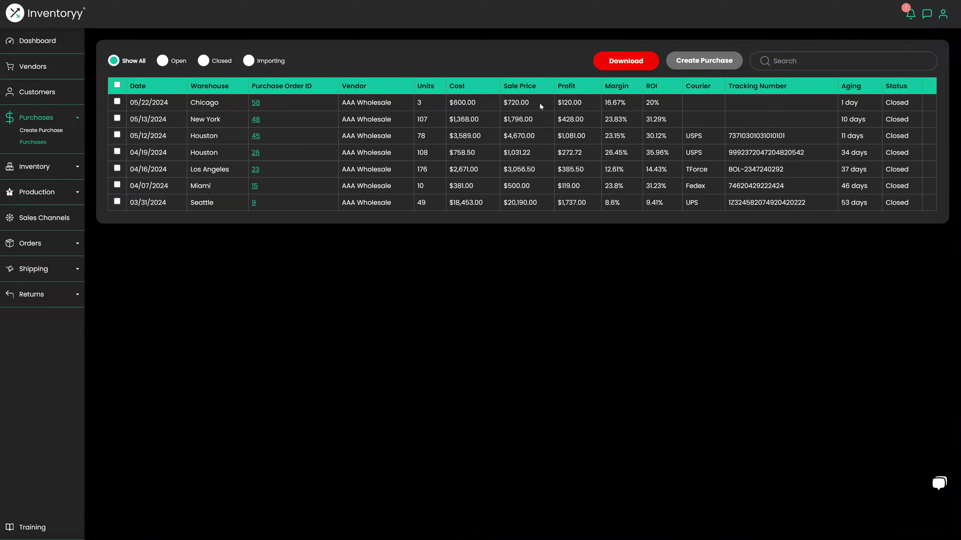